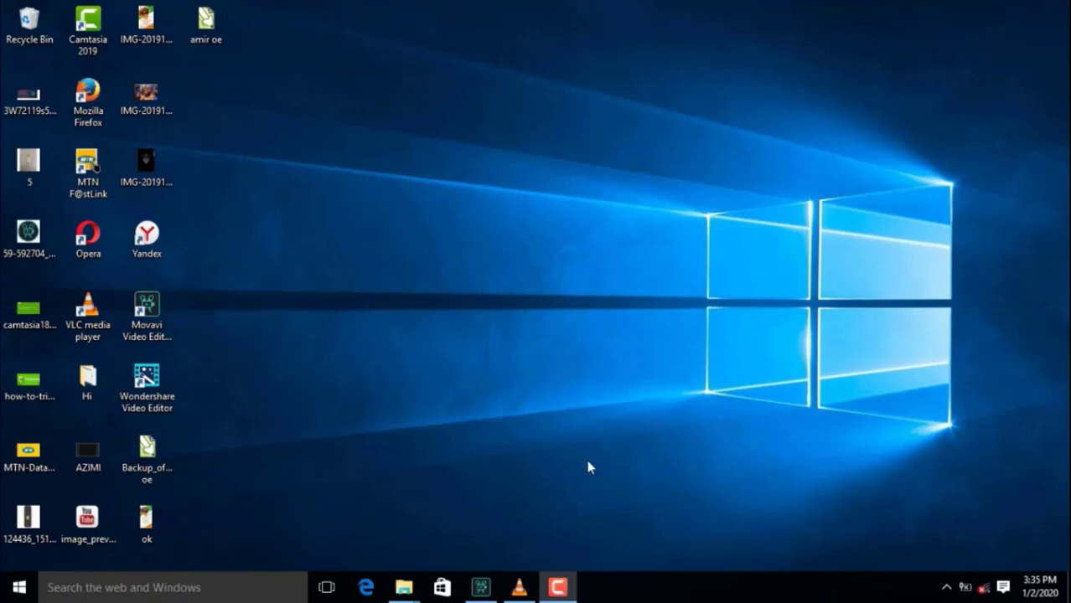
Restore the Movavi Video Editor window showing its empty new project
{"action": "mouse_move", "coordinate": [492, 587]}
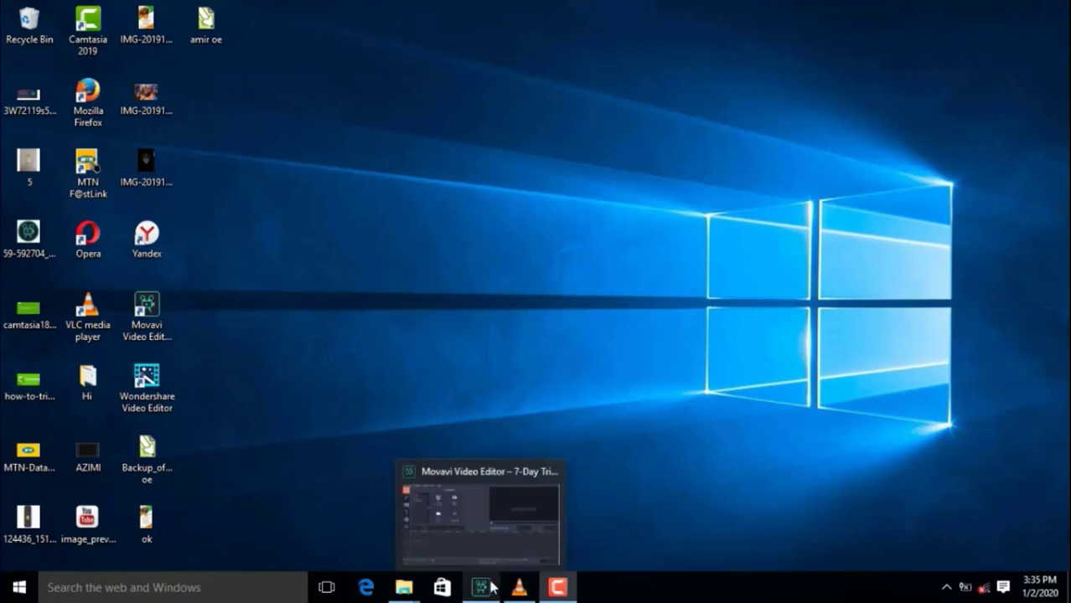
{"action": "left_click", "coordinate": [482, 541]}
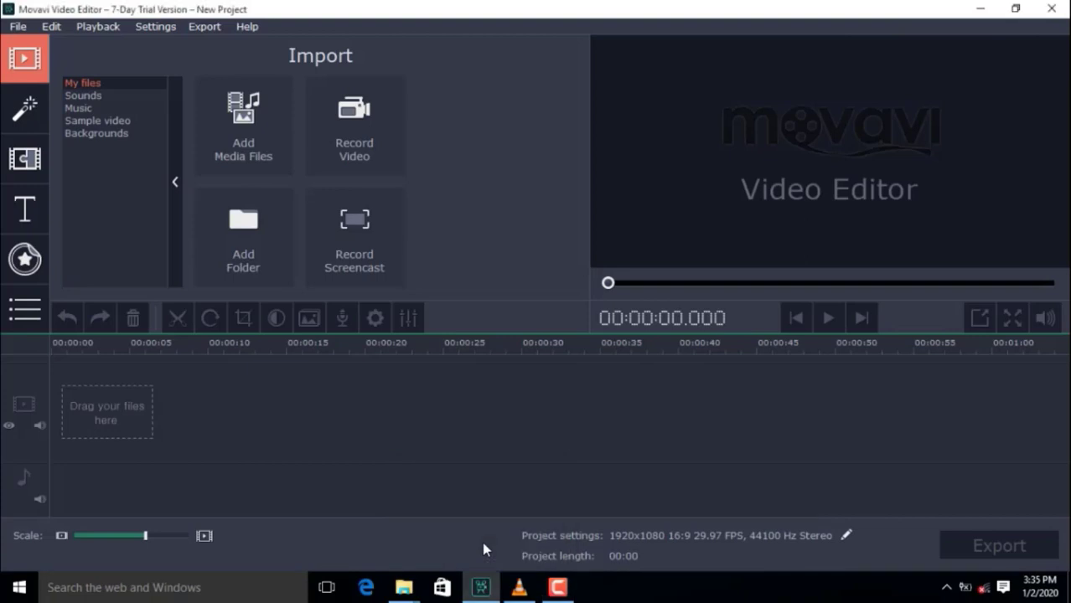
Drag the raw cam and Green subscribe videos from the Output folder onto the Movavi timeline
{"action": "mouse_move", "coordinate": [412, 592]}
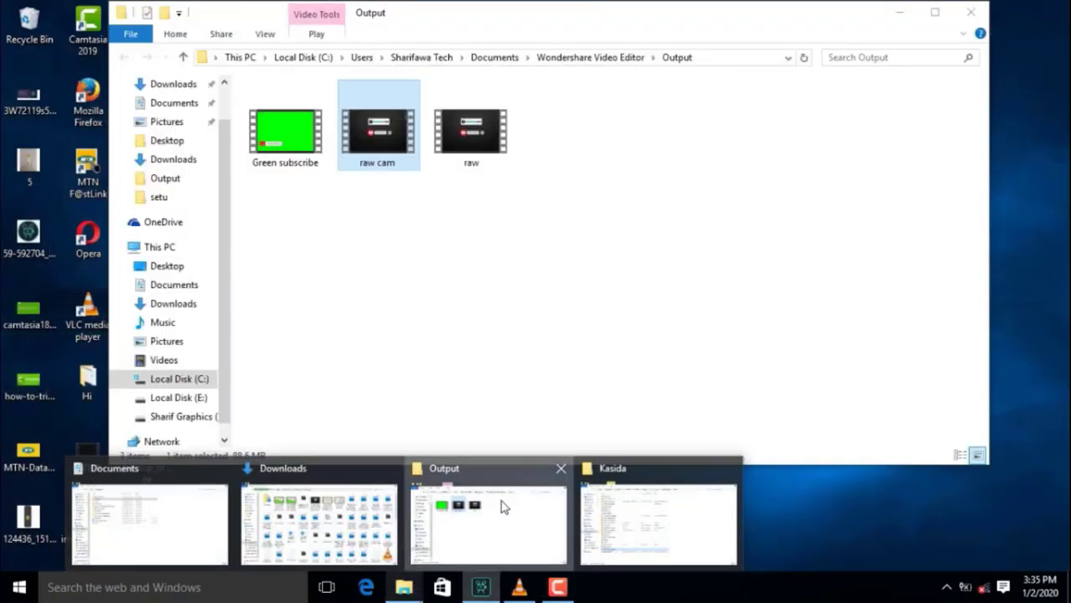
{"action": "left_click", "coordinate": [503, 507]}
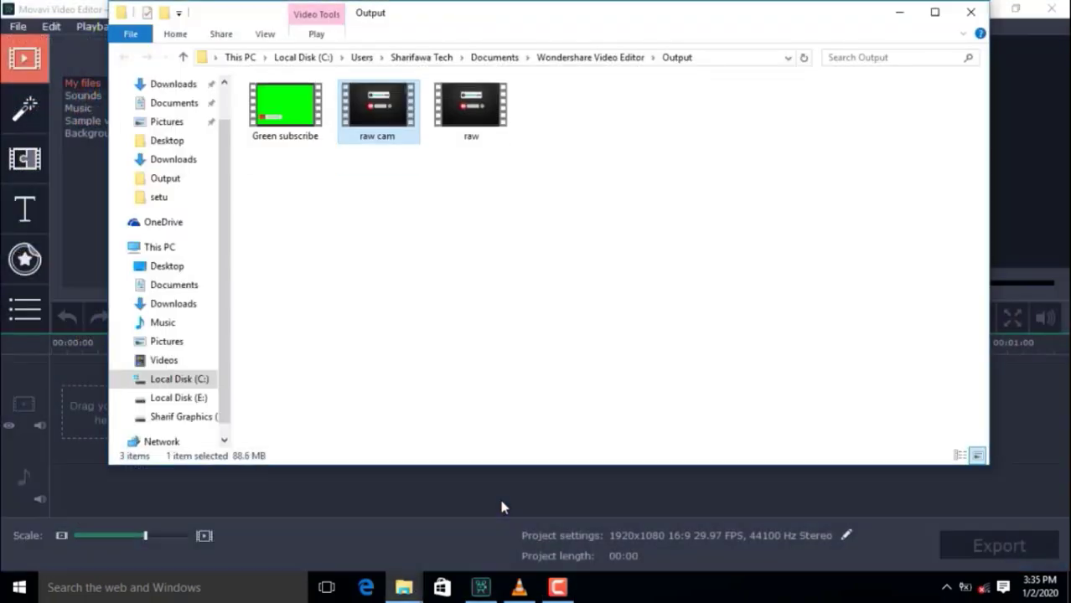
{"action": "left_click_drag", "start_coordinate": [376, 109], "coordinate": [430, 501]}
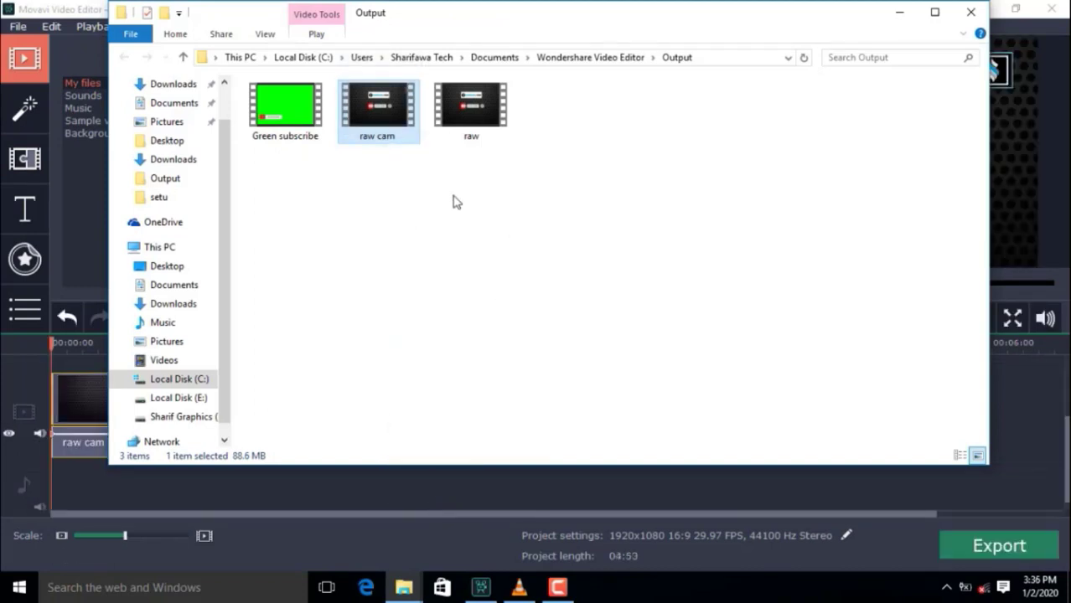
{"action": "mouse_move", "coordinate": [285, 109]}
{"action": "left_mouse_down"}
{"action": "mouse_move", "coordinate": [362, 401]}
{"action": "mouse_move", "coordinate": [366, 486]}
{"action": "left_mouse_up"}
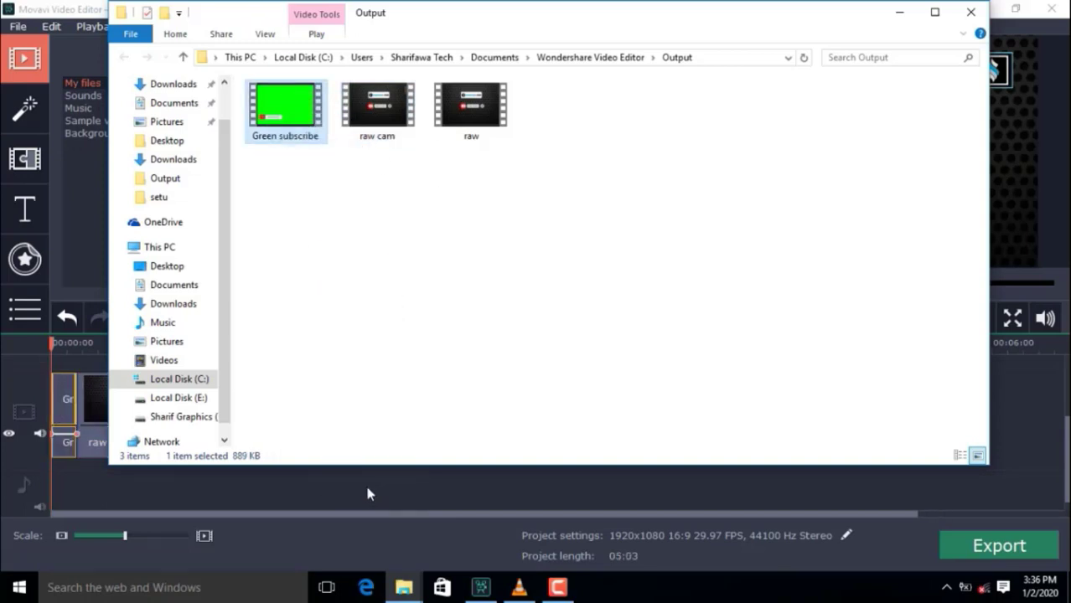
Move the Green subscribe clip onto the overlay track at 00:00, above the raw cam clip
{"action": "left_click", "coordinate": [899, 13]}
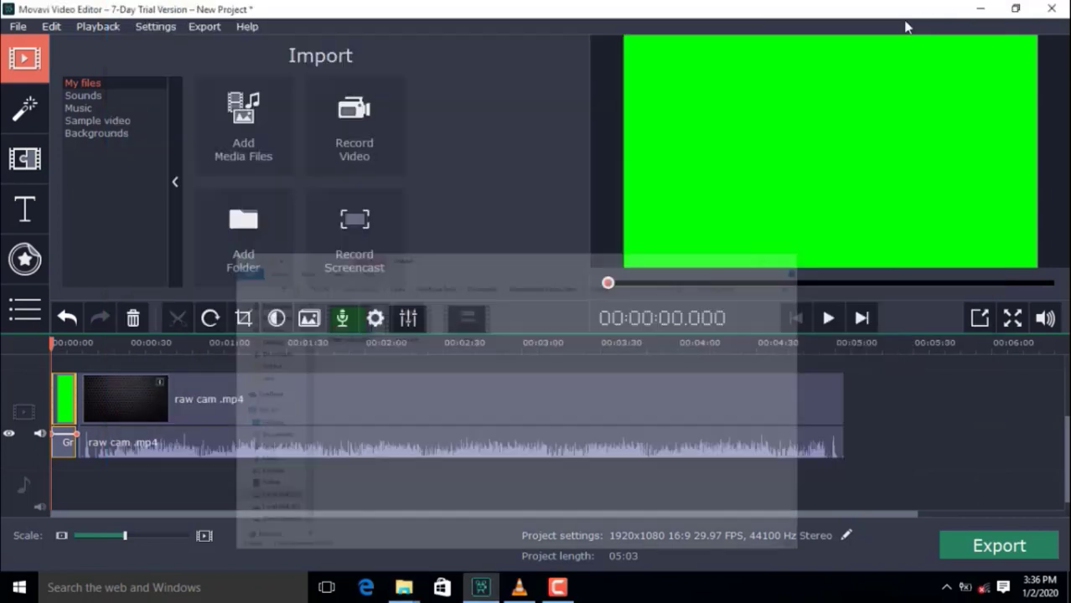
{"action": "mouse_move", "coordinate": [64, 399]}
{"action": "left_mouse_down"}
{"action": "mouse_move", "coordinate": [282, 375]}
{"action": "mouse_move", "coordinate": [72, 355]}
{"action": "left_mouse_up"}
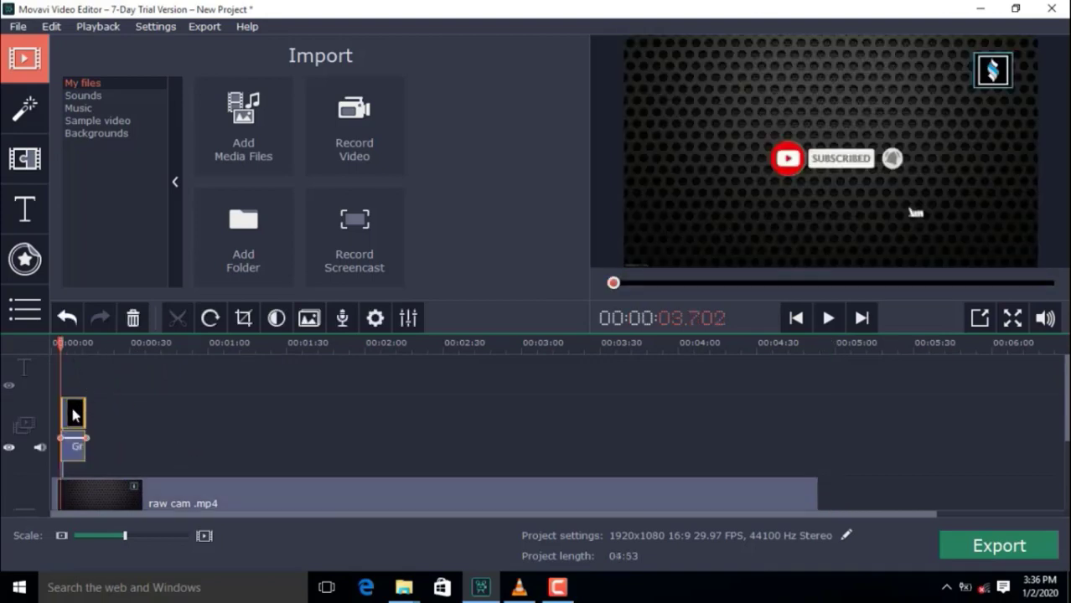
{"action": "left_click_drag", "start_coordinate": [73, 413], "coordinate": [65, 413]}
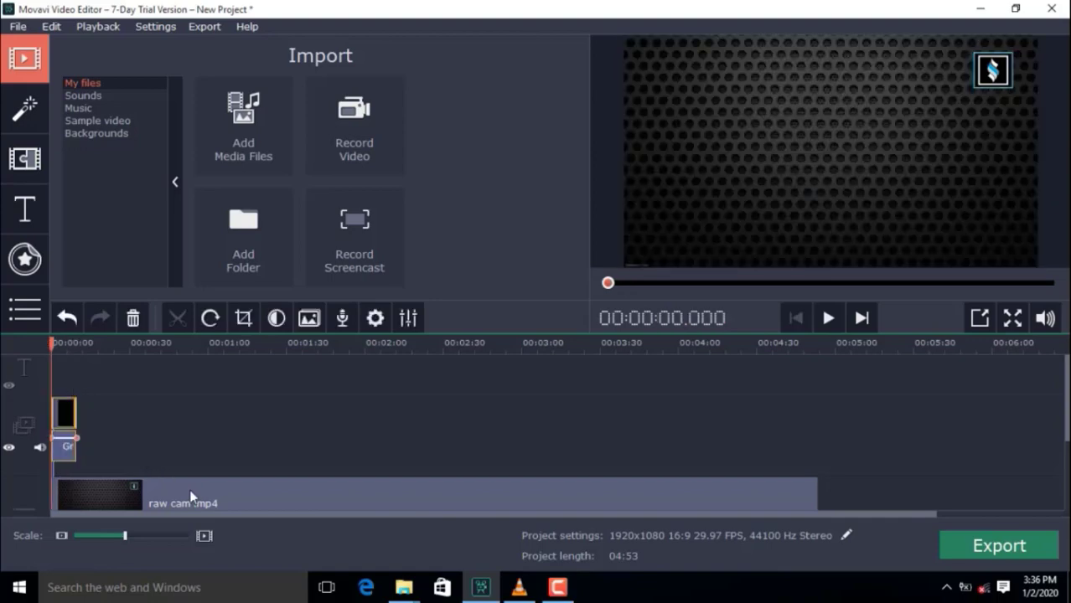
{"action": "left_click", "coordinate": [187, 494]}
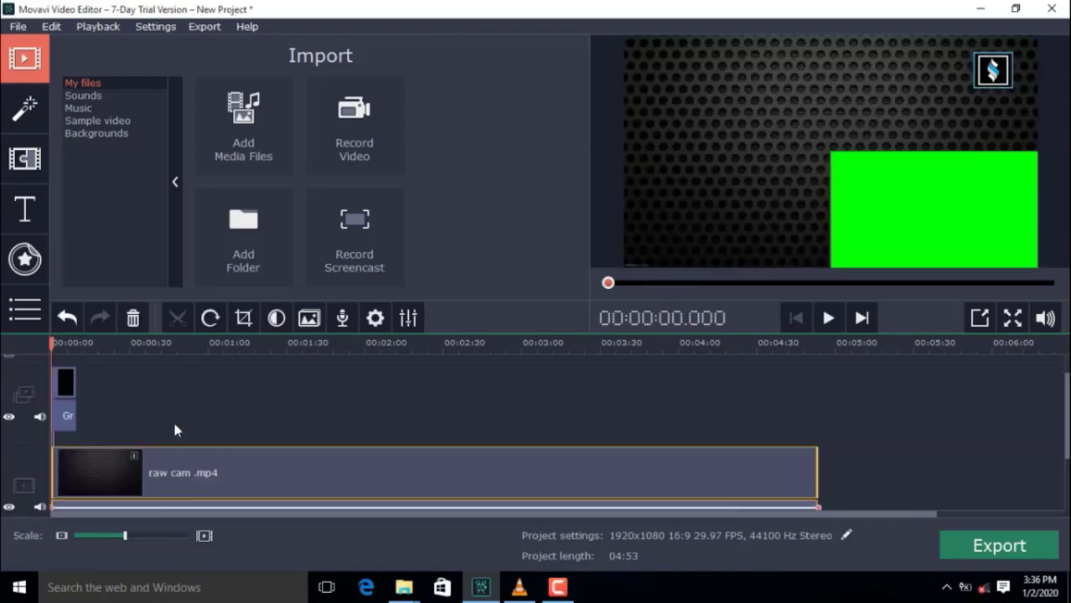
Apply Chroma Key to the Green subscribe overlay with tolerance 77
{"action": "right_click", "coordinate": [69, 385]}
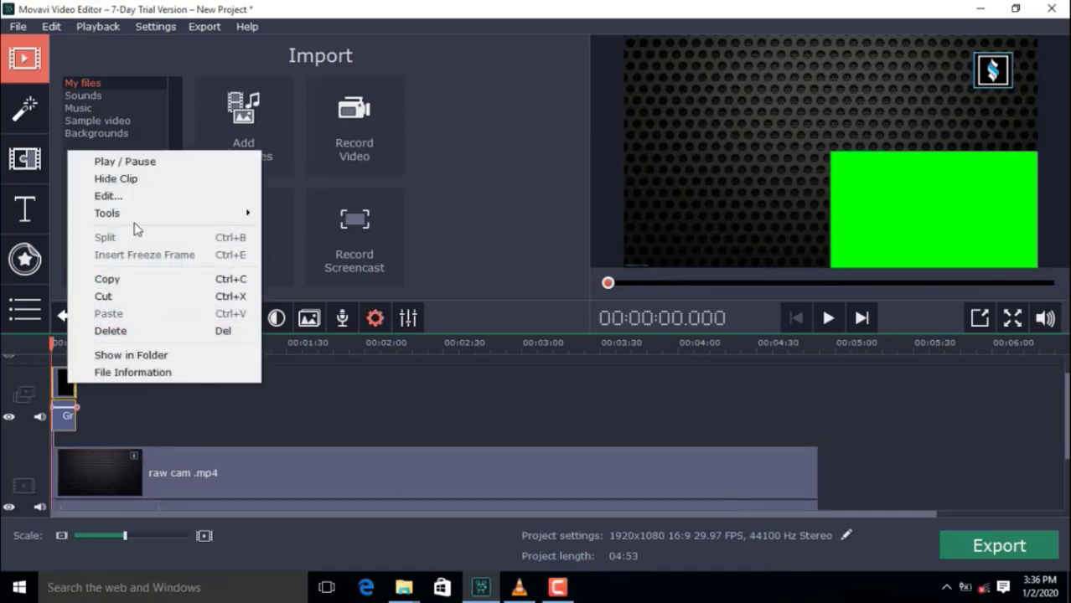
{"action": "mouse_move", "coordinate": [157, 222]}
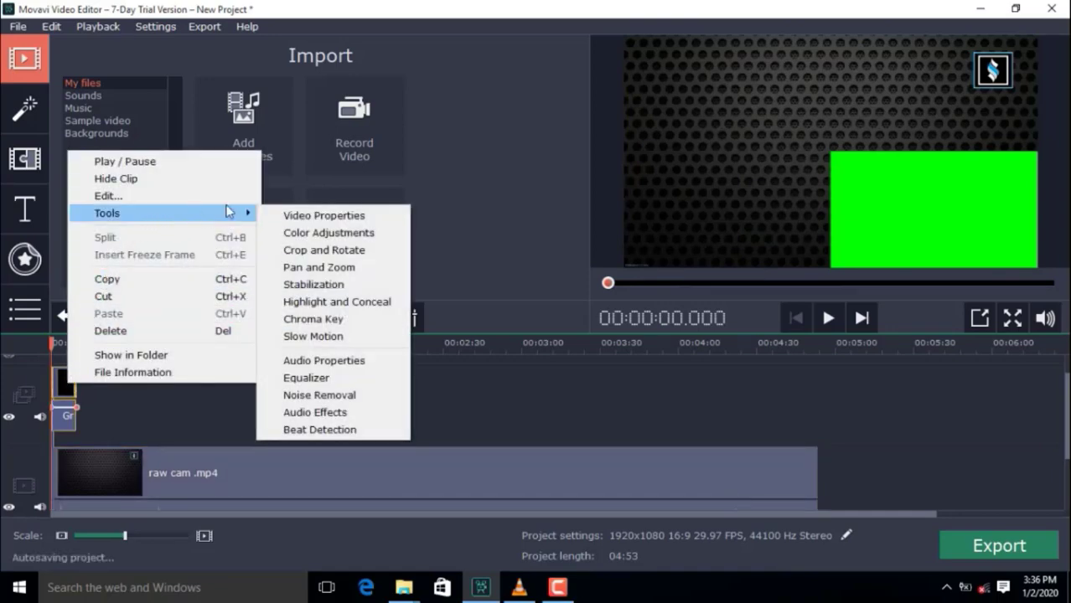
{"action": "left_click", "coordinate": [350, 323]}
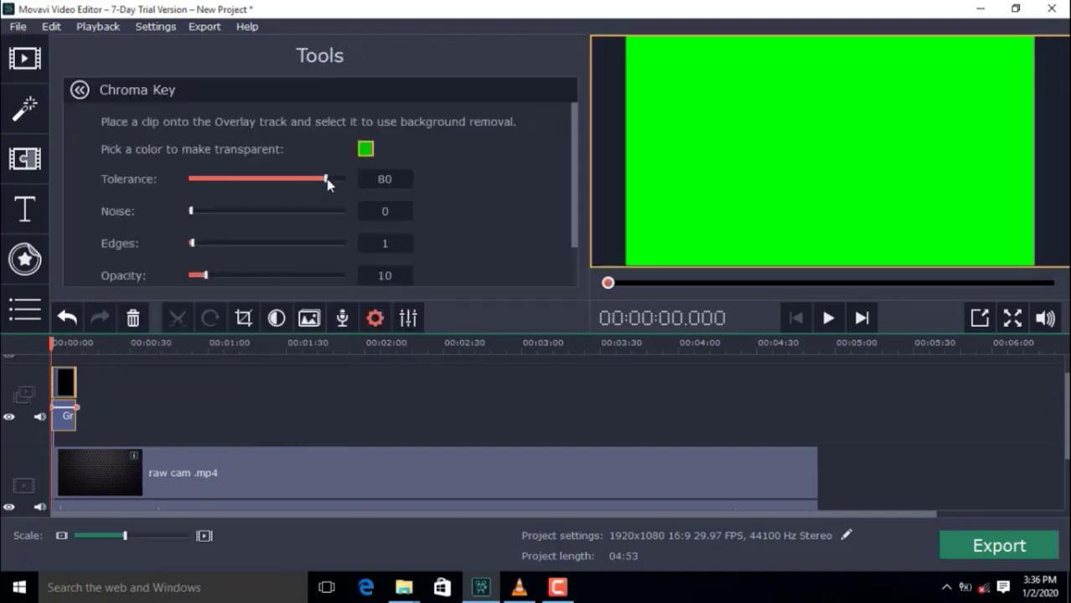
{"action": "left_click_drag", "start_coordinate": [325, 179], "coordinate": [321, 185]}
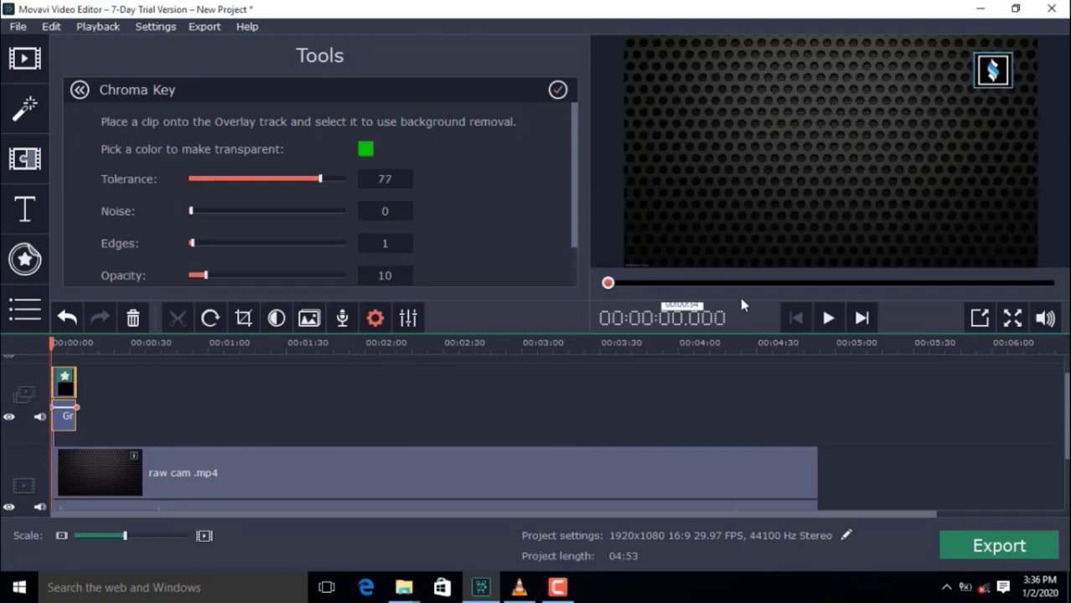
{"action": "left_click", "coordinate": [825, 318]}
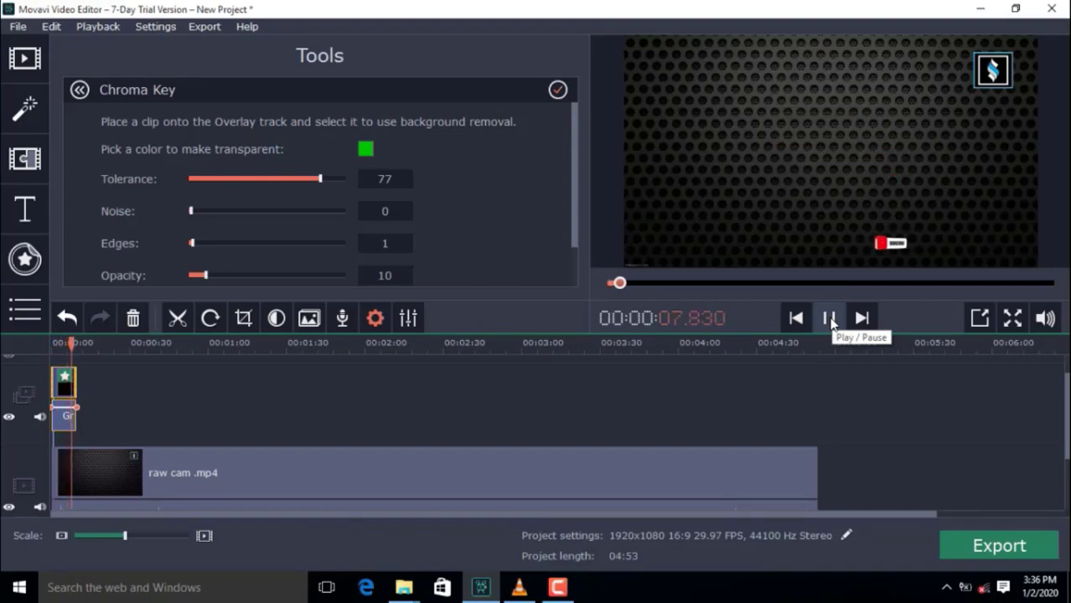
{"action": "left_click", "coordinate": [828, 318]}
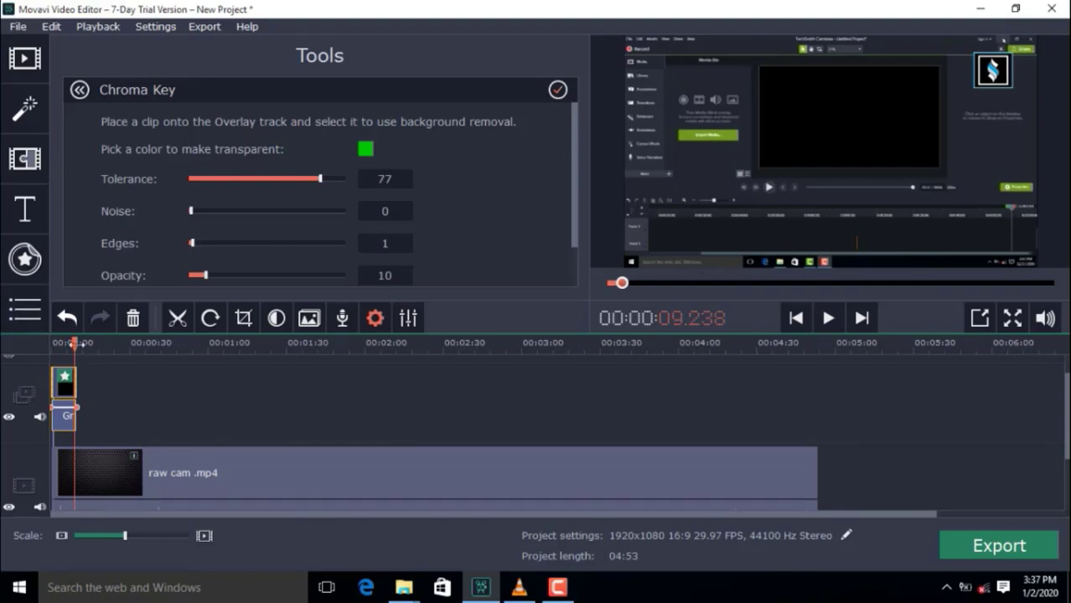
{"action": "left_click_drag", "start_coordinate": [74, 343], "coordinate": [42, 343]}
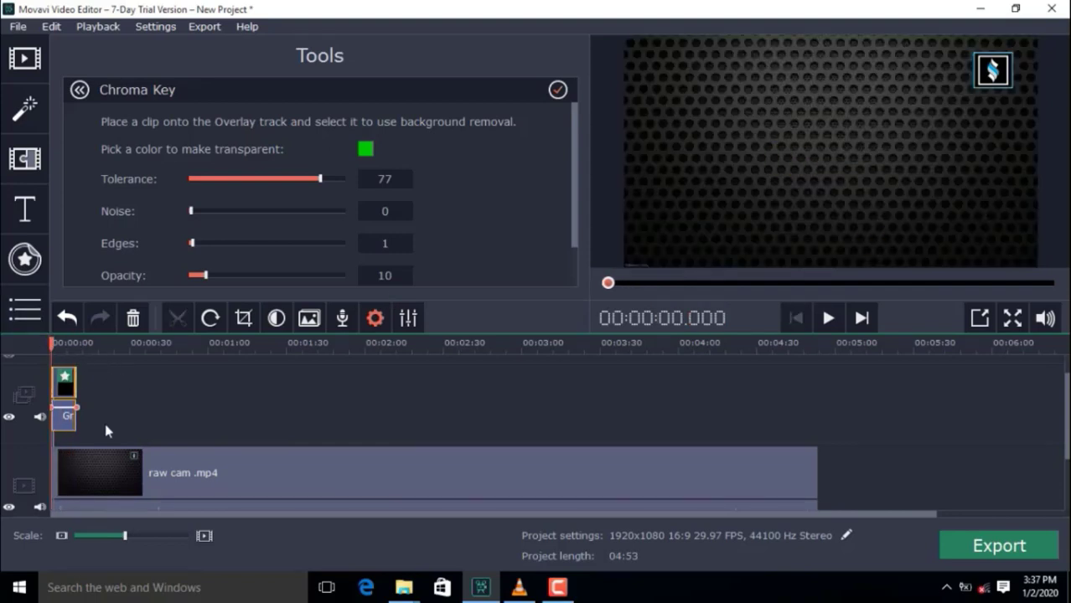
Enlarge the picture-in-picture subscribe overlay and shift it left in the preview
{"action": "right_click", "coordinate": [67, 396]}
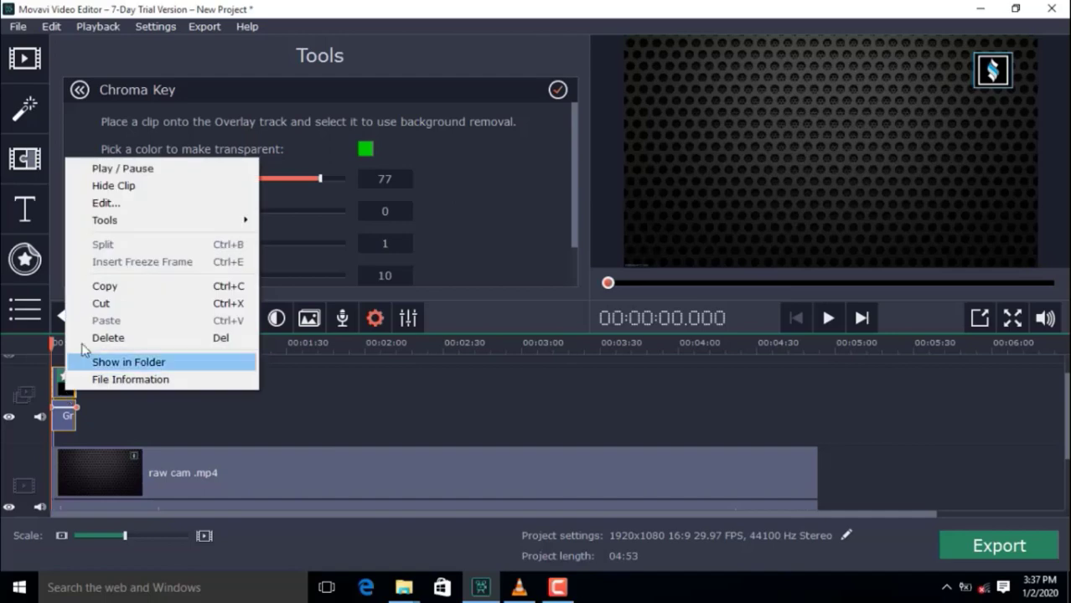
{"action": "left_click", "coordinate": [104, 202]}
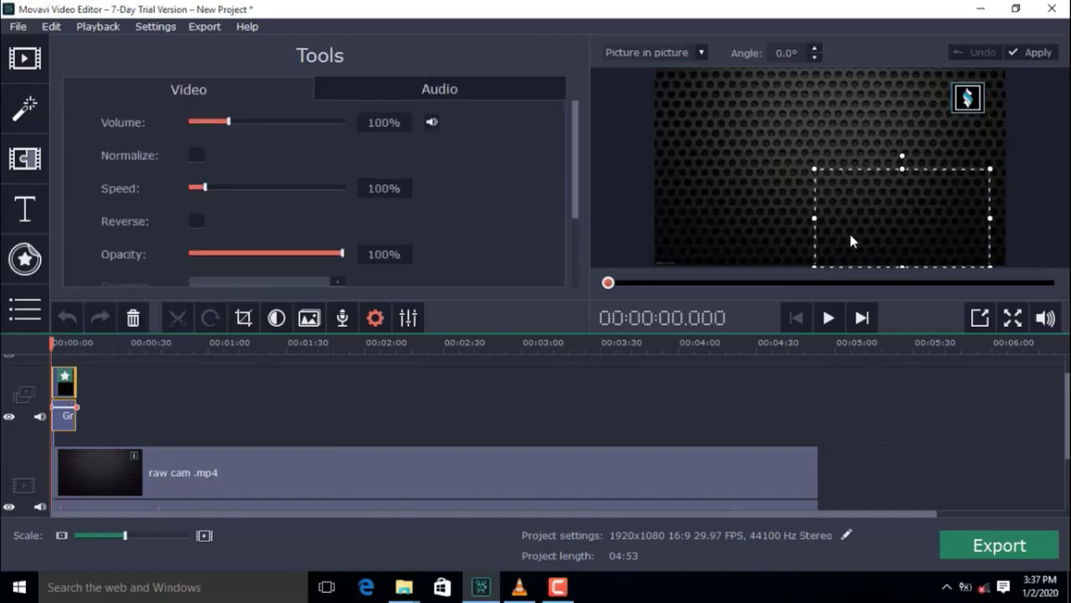
{"action": "left_click_drag", "start_coordinate": [869, 239], "coordinate": [830, 243]}
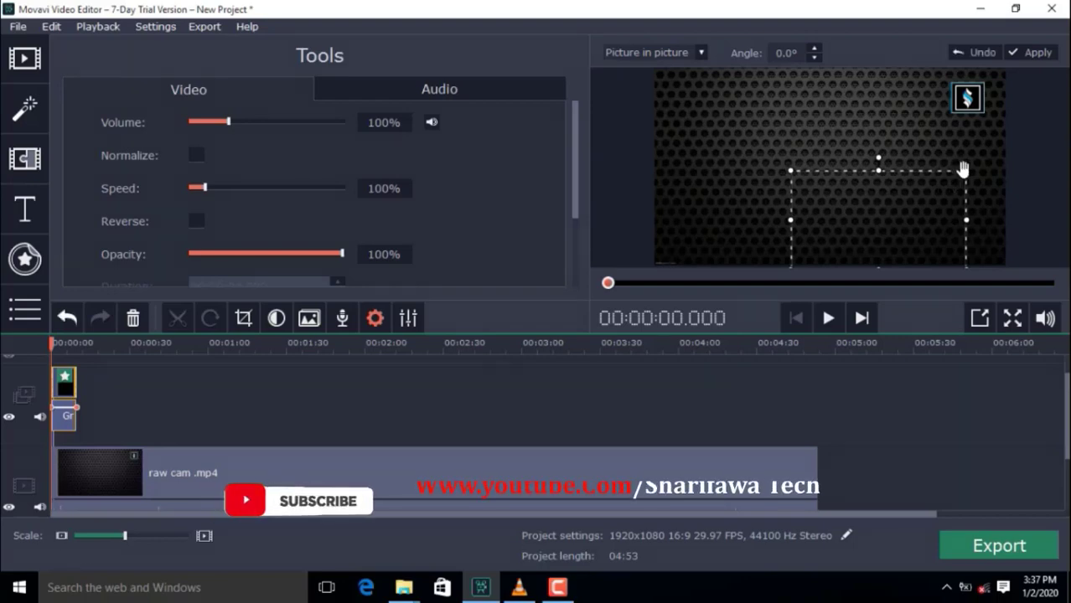
{"action": "left_click_drag", "start_coordinate": [963, 170], "coordinate": [988, 156]}
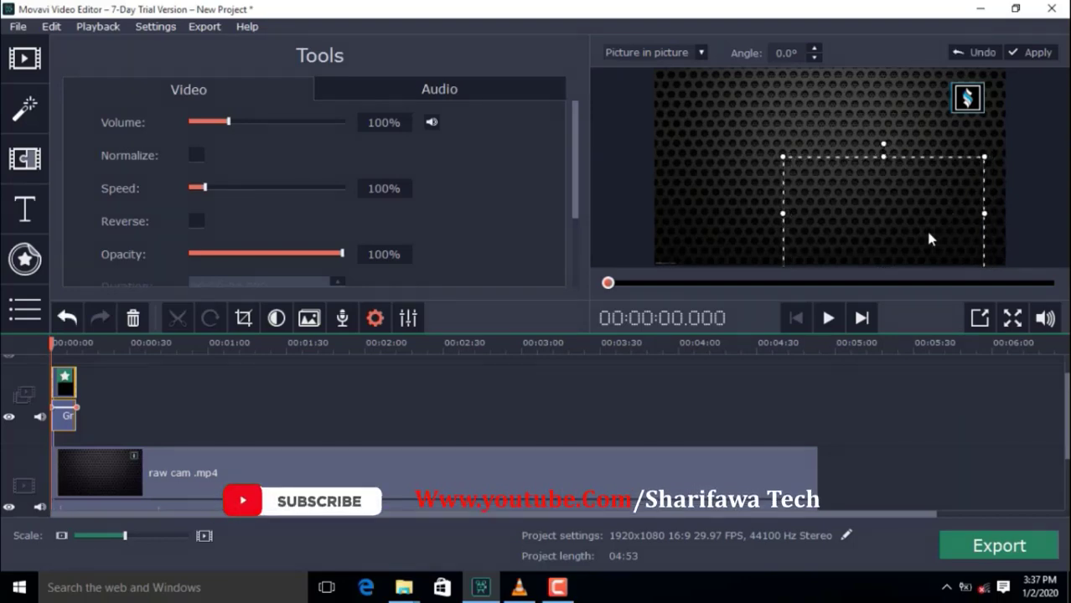
{"action": "left_click_drag", "start_coordinate": [925, 228], "coordinate": [893, 228]}
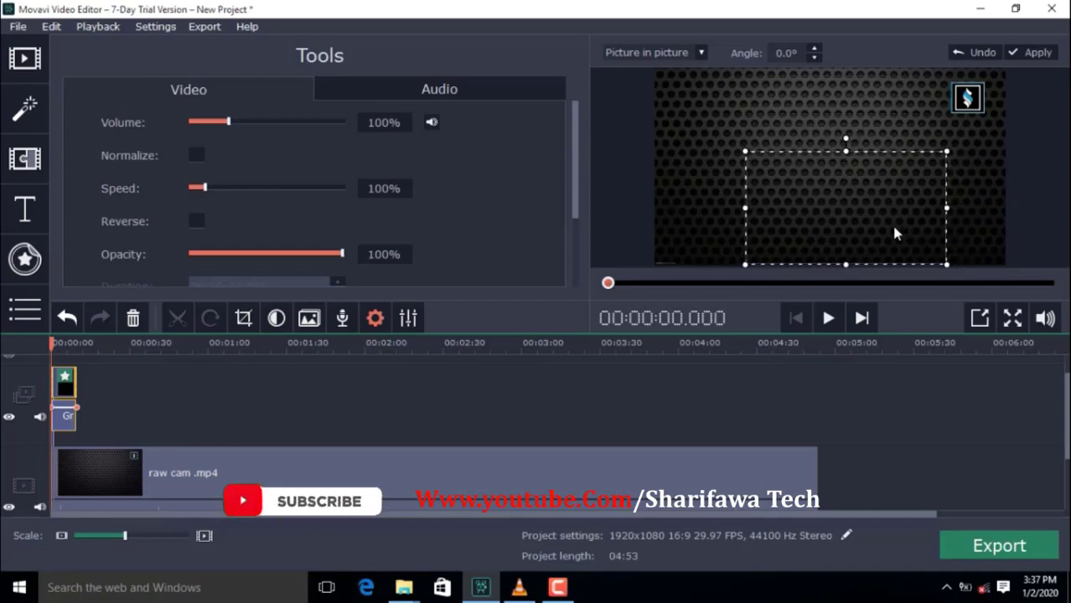
While previewing, drag the subscribe overlay clip later so it starts around 01:10
{"action": "left_click", "coordinate": [828, 319]}
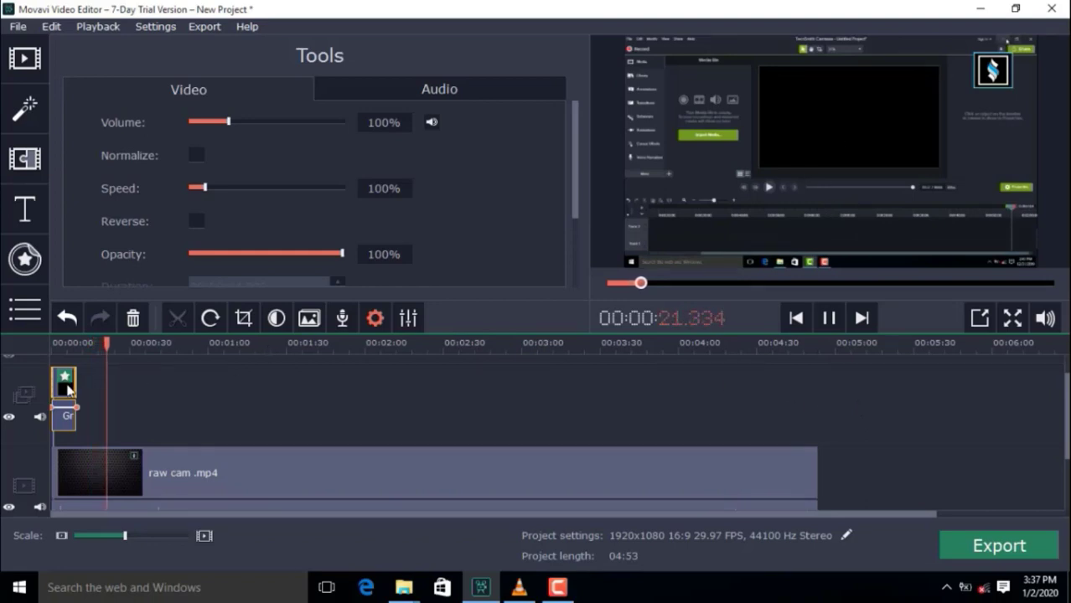
{"action": "mouse_move", "coordinate": [81, 378]}
{"action": "left_mouse_down"}
{"action": "mouse_move", "coordinate": [119, 391]}
{"action": "mouse_move", "coordinate": [263, 393]}
{"action": "left_mouse_up"}
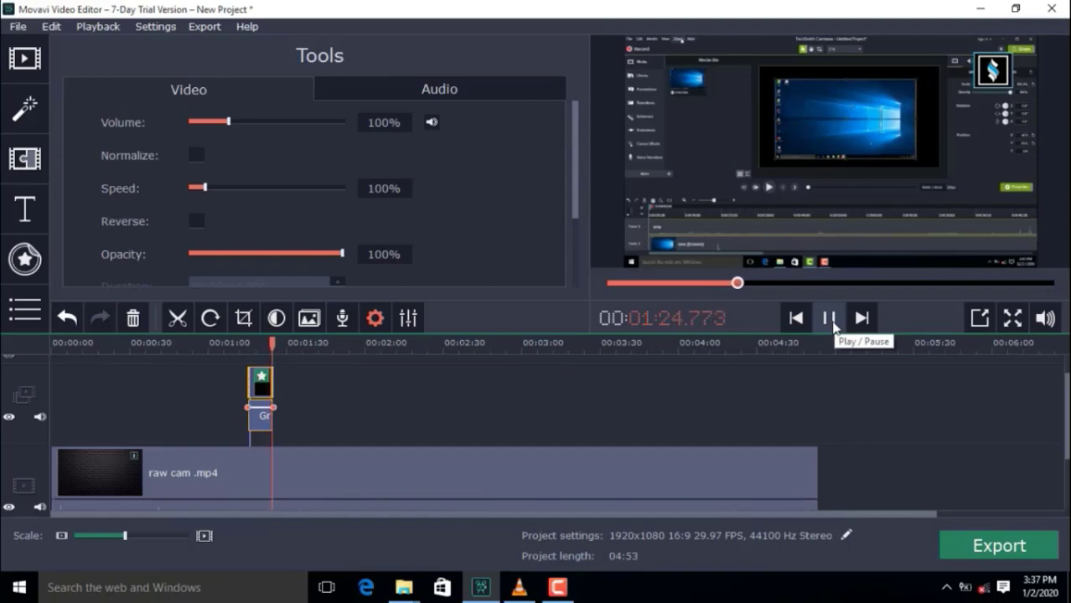
{"action": "left_click", "coordinate": [833, 323]}
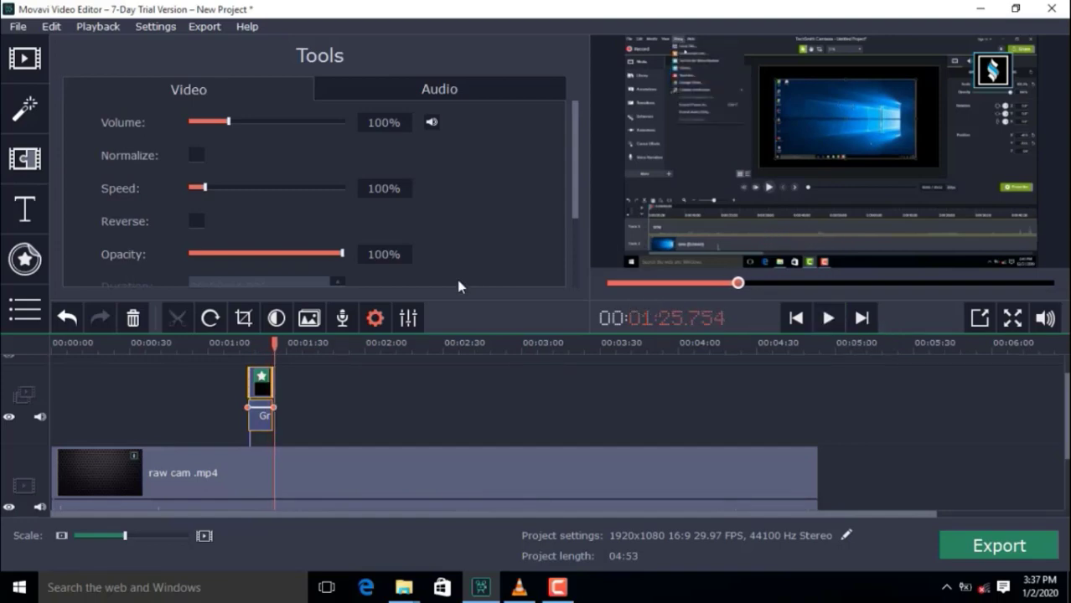
Show the Titles library and preview the 'Text with line 2' template
{"action": "left_click", "coordinate": [40, 202]}
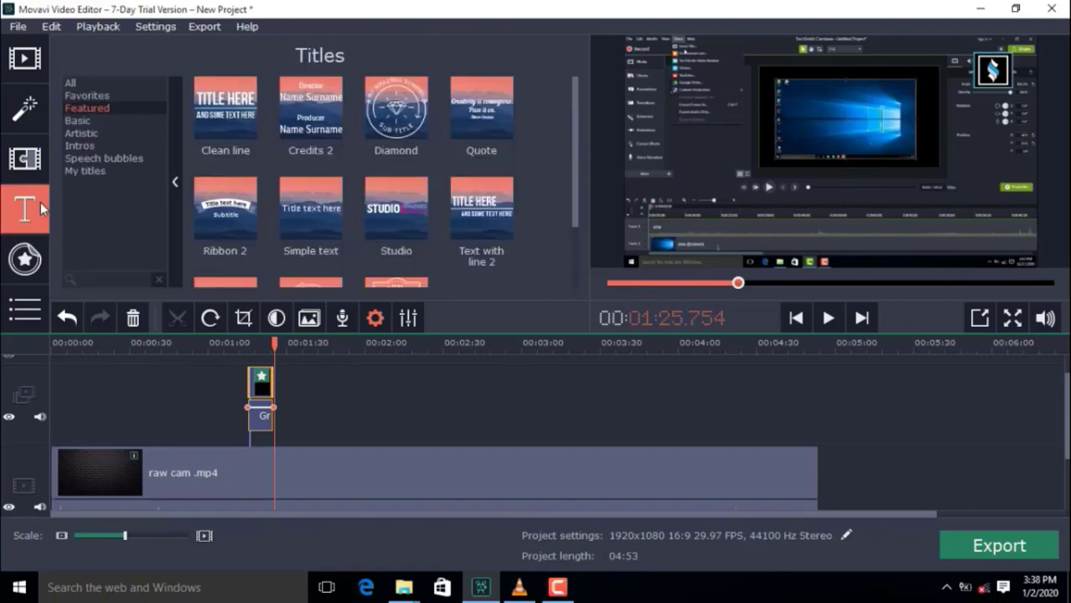
{"action": "left_click", "coordinate": [503, 213]}
{"action": "left_click", "coordinate": [826, 319]}
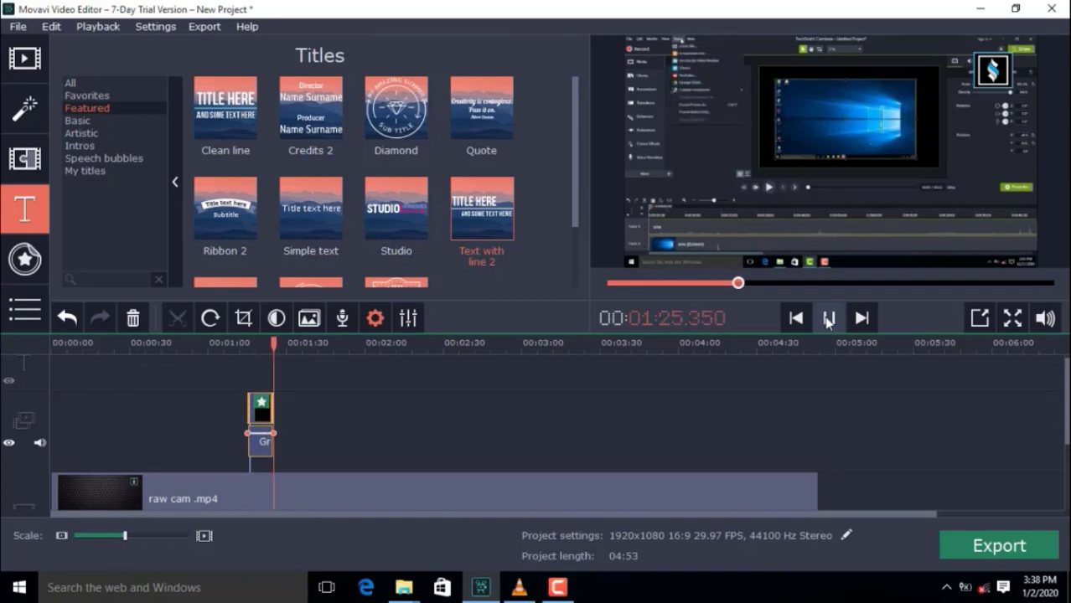
{"action": "left_click", "coordinate": [828, 318]}
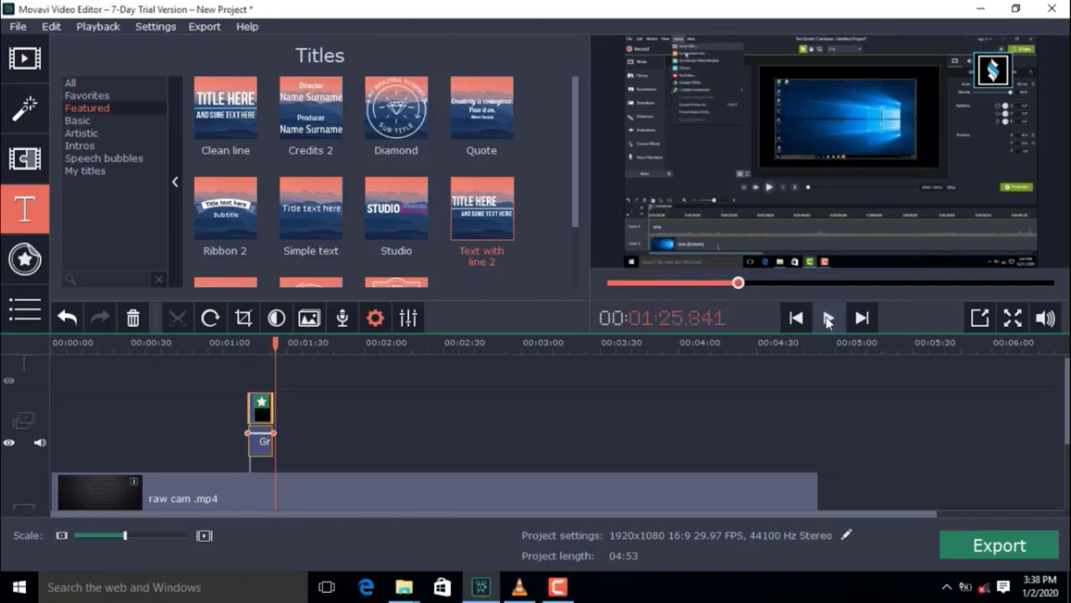
{"action": "left_click", "coordinate": [479, 216]}
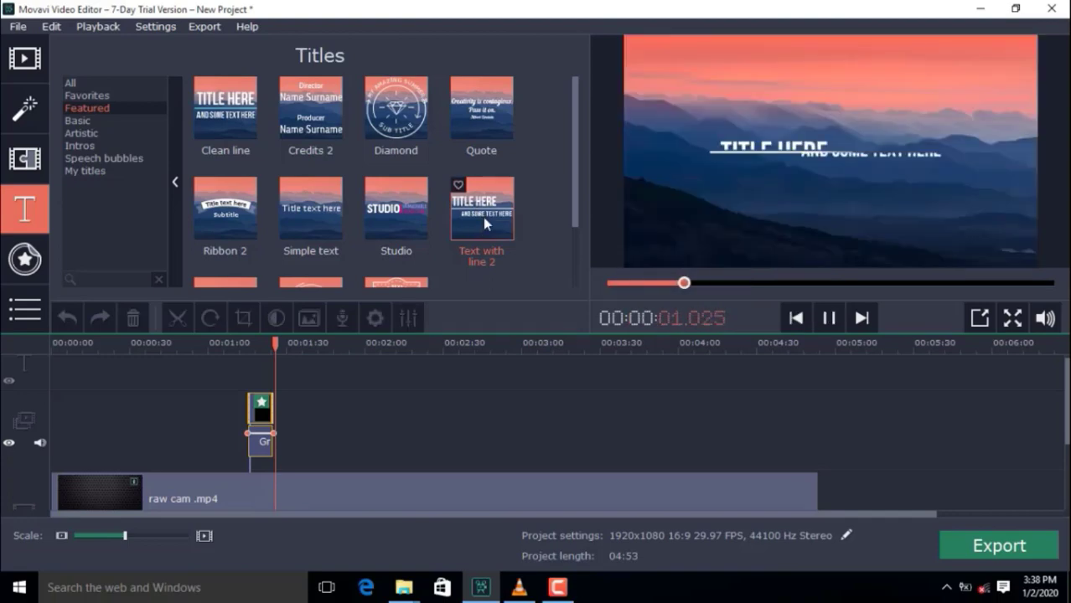
Place 'Text with line 2' on the title track from about 01:05 to 01:25
{"action": "mouse_move", "coordinate": [483, 218]}
{"action": "left_mouse_down"}
{"action": "mouse_move", "coordinate": [391, 402]}
{"action": "mouse_move", "coordinate": [320, 366]}
{"action": "left_mouse_up"}
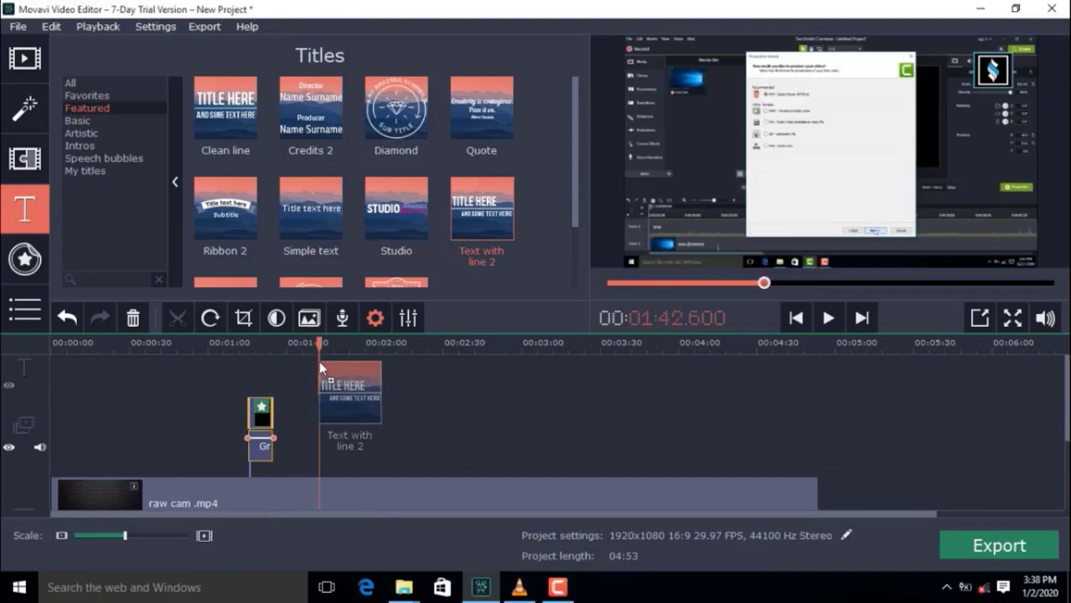
{"action": "left_click_drag", "start_coordinate": [320, 366], "coordinate": [334, 404]}
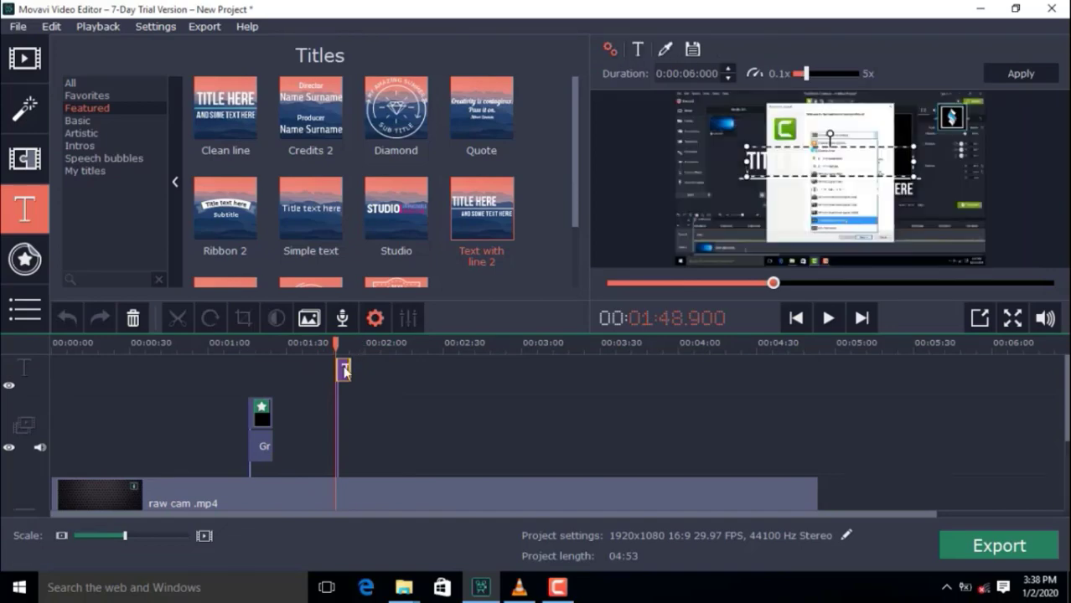
{"action": "left_click_drag", "start_coordinate": [344, 372], "coordinate": [264, 367]}
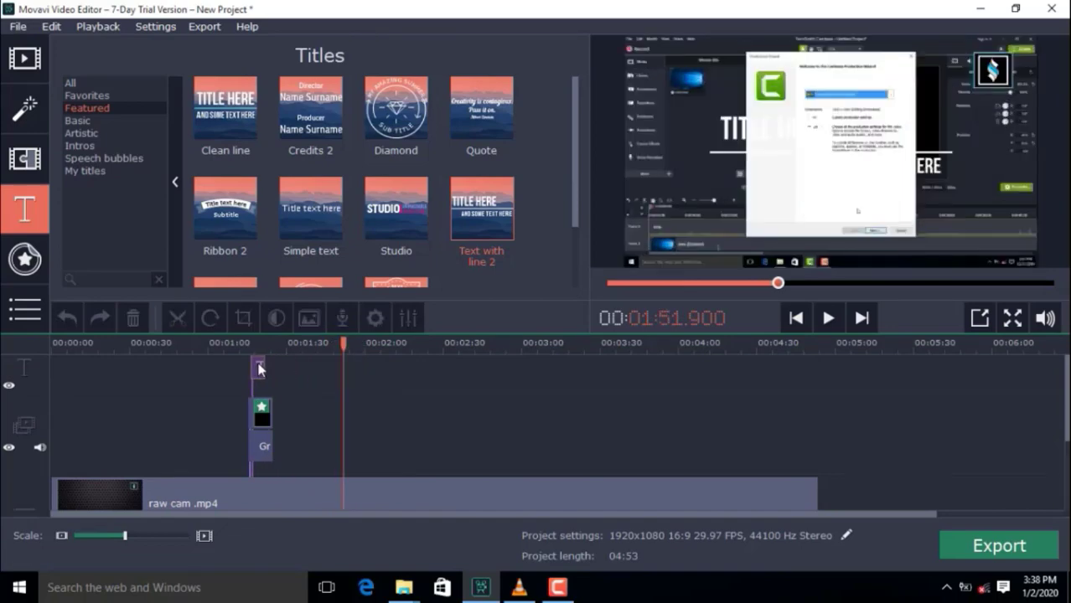
{"action": "left_click", "coordinate": [258, 372]}
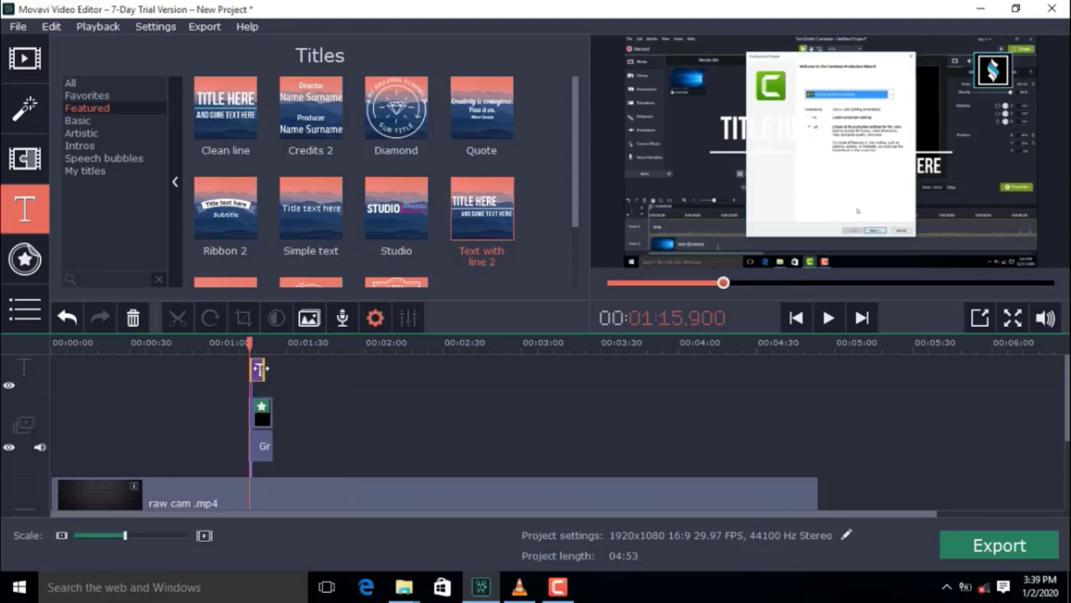
{"action": "left_click_drag", "start_coordinate": [265, 370], "coordinate": [275, 369]}
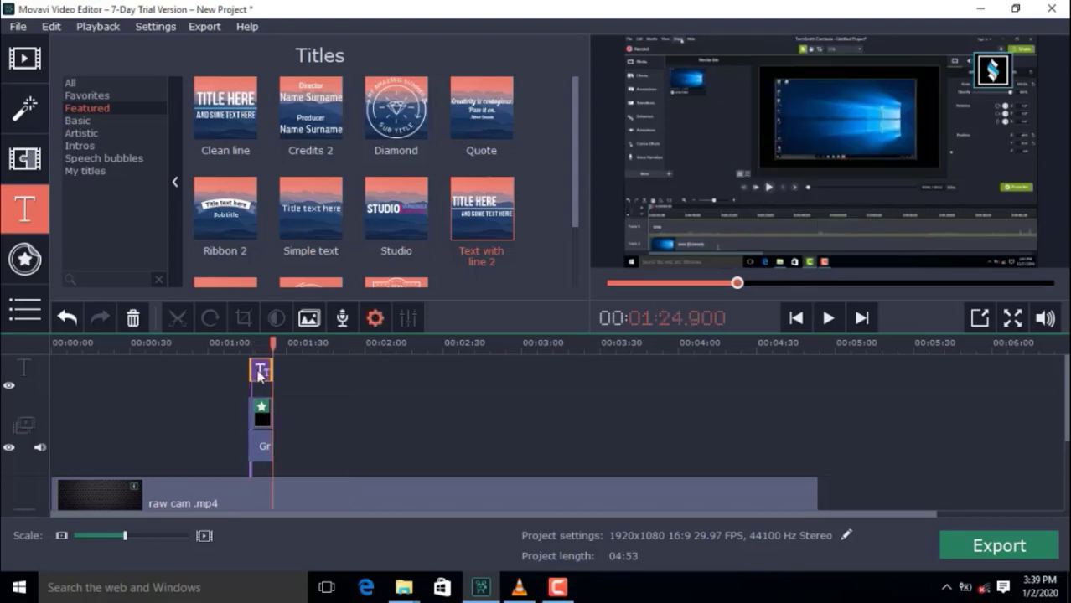
In the title editor, move TITLE HERE out of frame, lower the subtitle and raise the line
{"action": "right_click", "coordinate": [258, 372]}
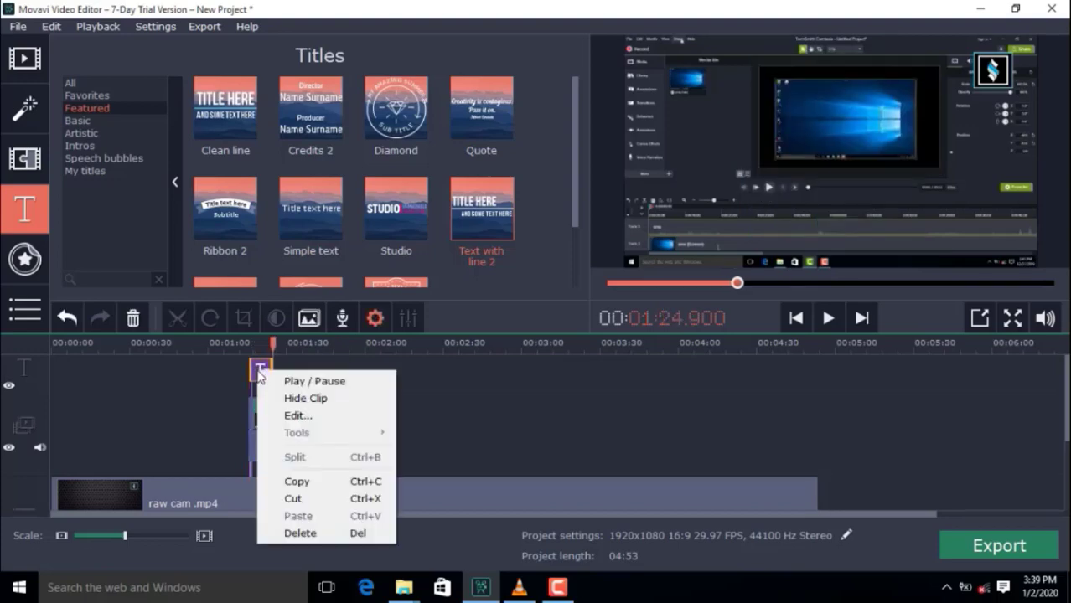
{"action": "left_click", "coordinate": [319, 416]}
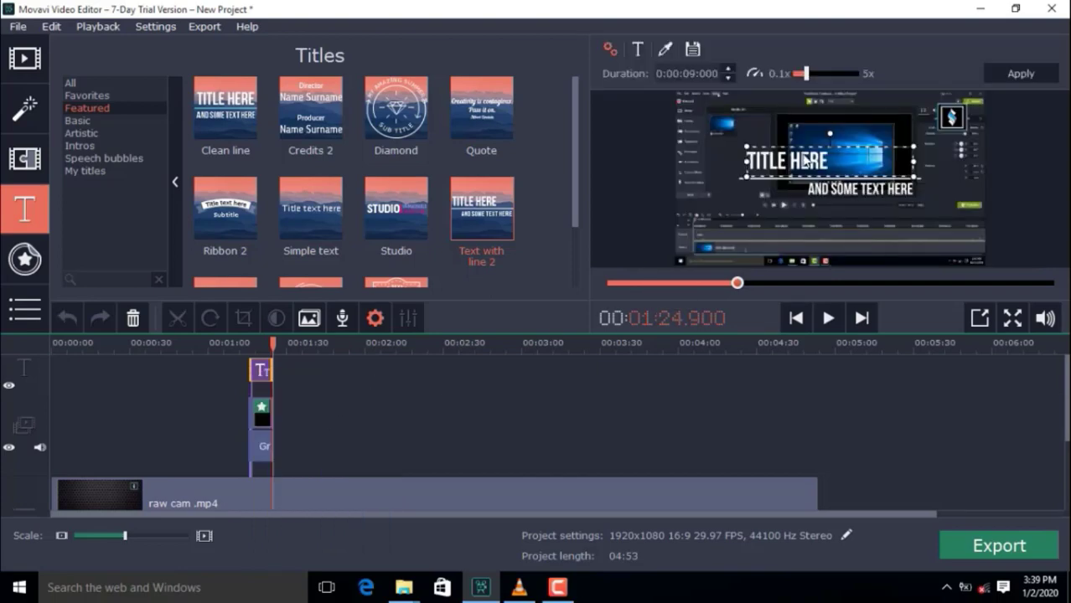
{"action": "left_click_drag", "start_coordinate": [875, 159], "coordinate": [947, 316]}
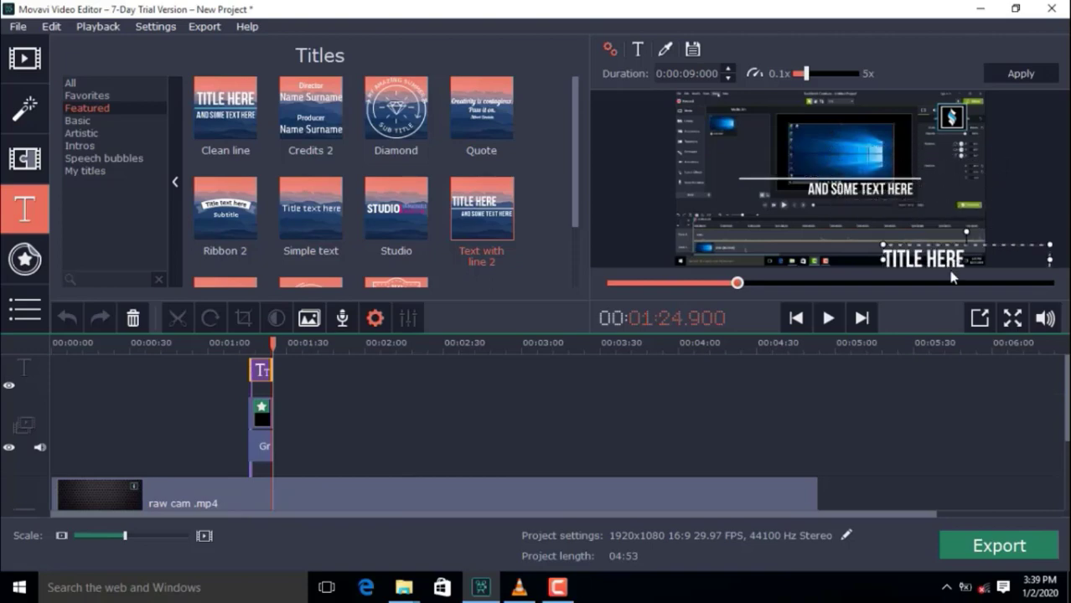
{"action": "left_click", "coordinate": [796, 195]}
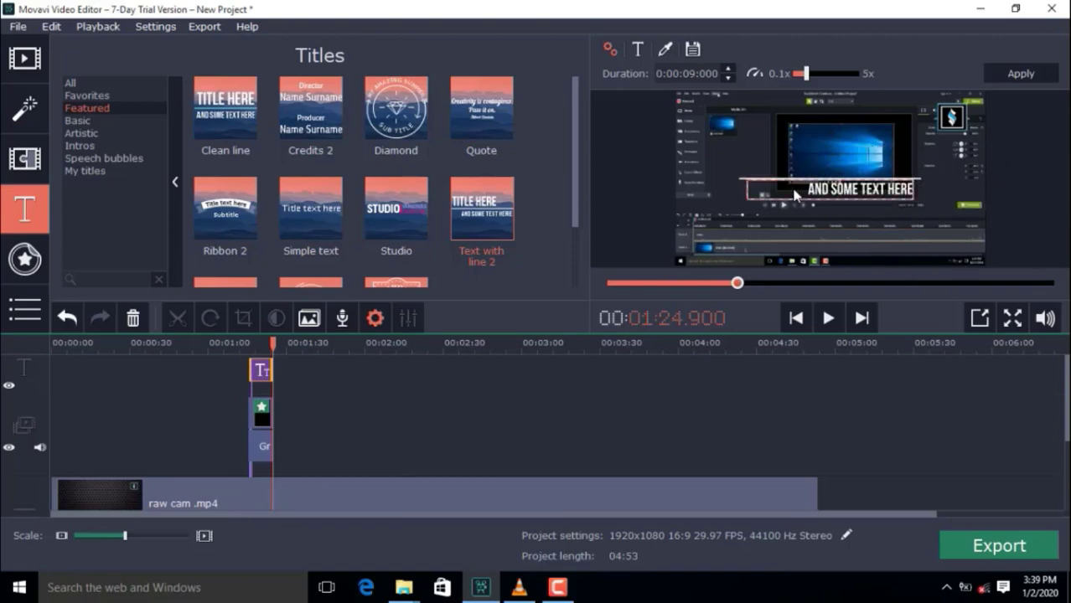
{"action": "left_click_drag", "start_coordinate": [853, 196], "coordinate": [864, 228]}
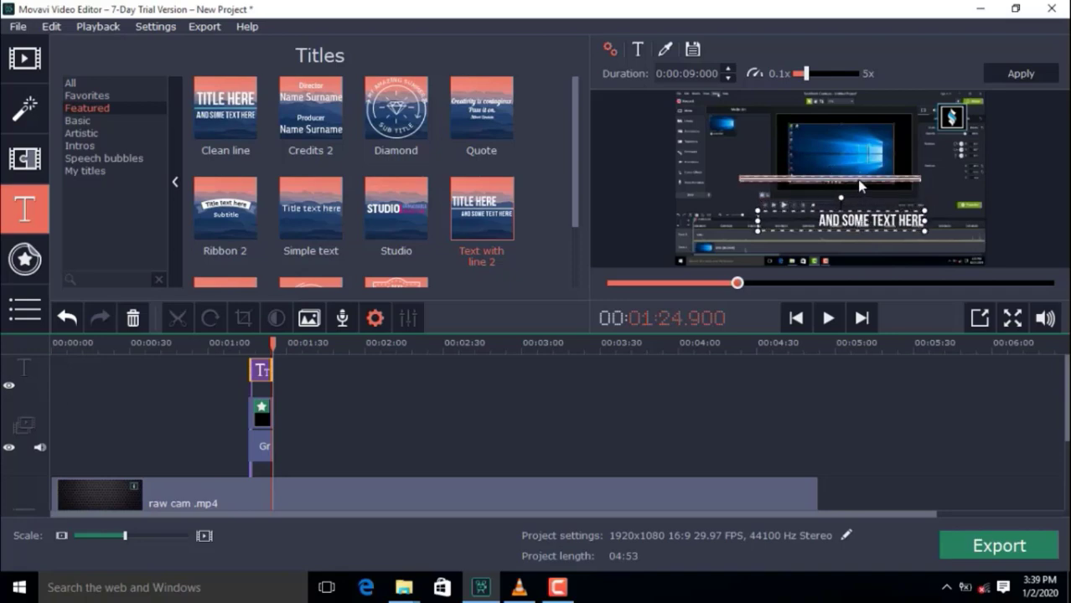
{"action": "left_click_drag", "start_coordinate": [857, 180], "coordinate": [894, 171]}
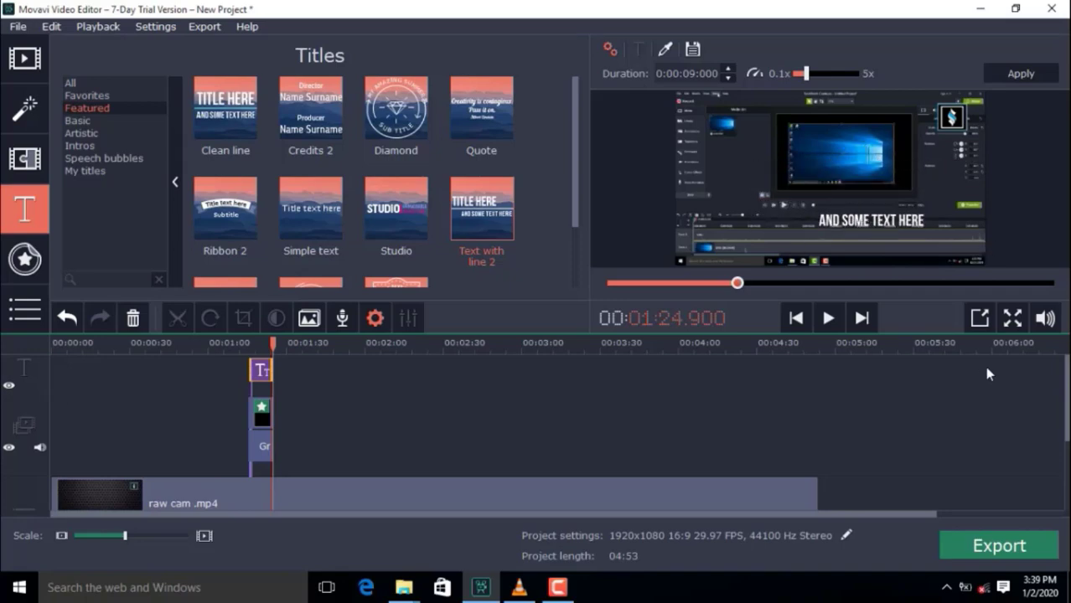
Replace the 'AND SOME TEXT HERE' subtitle with the channel's YouTube web address
{"action": "left_click", "coordinate": [907, 230]}
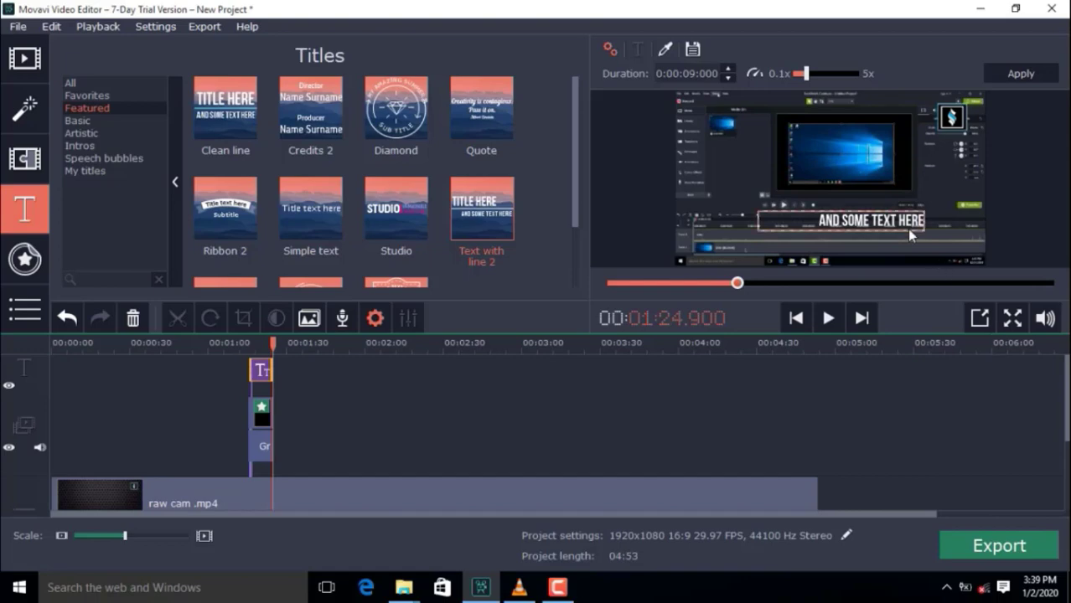
{"action": "double_click", "coordinate": [909, 230]}
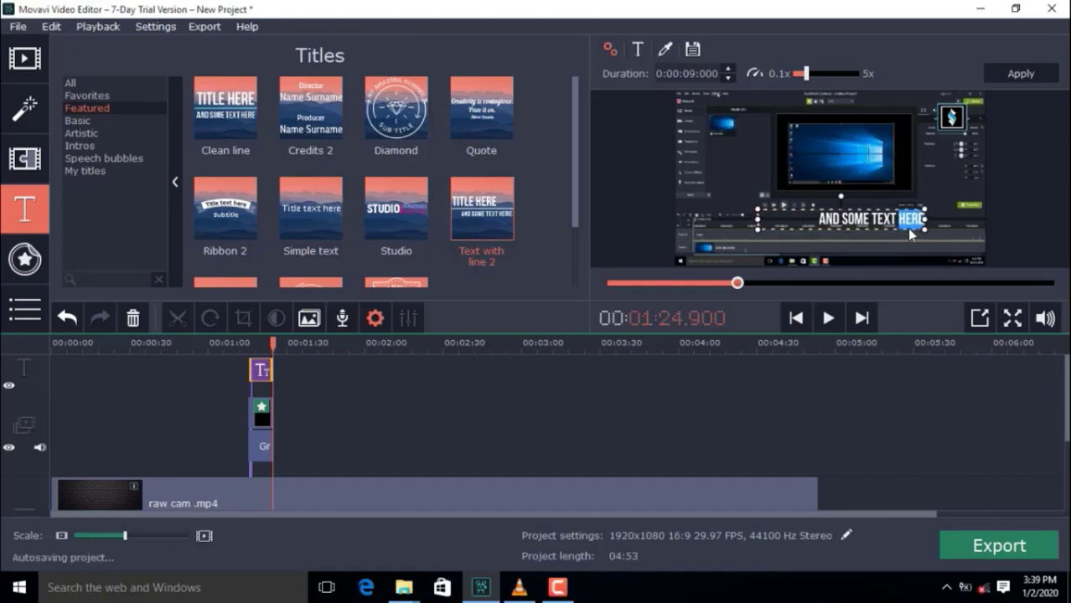
{"action": "key", "text": "BackSpace"}
{"action": "key", "text": "BackSpace"}
{"action": "key", "text": "BackSpace"}
{"action": "key", "text": "BackSpace"}
{"action": "key", "text": "BackSpace"}
{"action": "key", "text": "BackSpace"}
{"action": "key", "text": "BackSpace"}
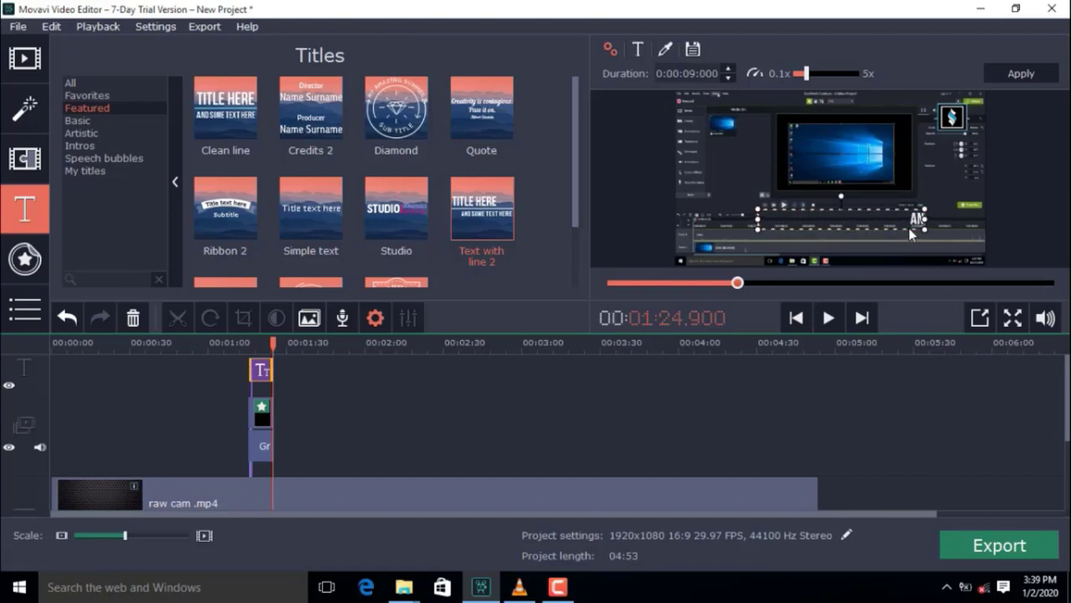
{"action": "key", "text": "BackSpace"}
{"action": "key", "text": "BackSpace"}
{"action": "type", "text": "TU"}
{"action": "type", "text": "BE"}
{"action": "type", "text": "."}
{"action": "type", "text": ".CO"}
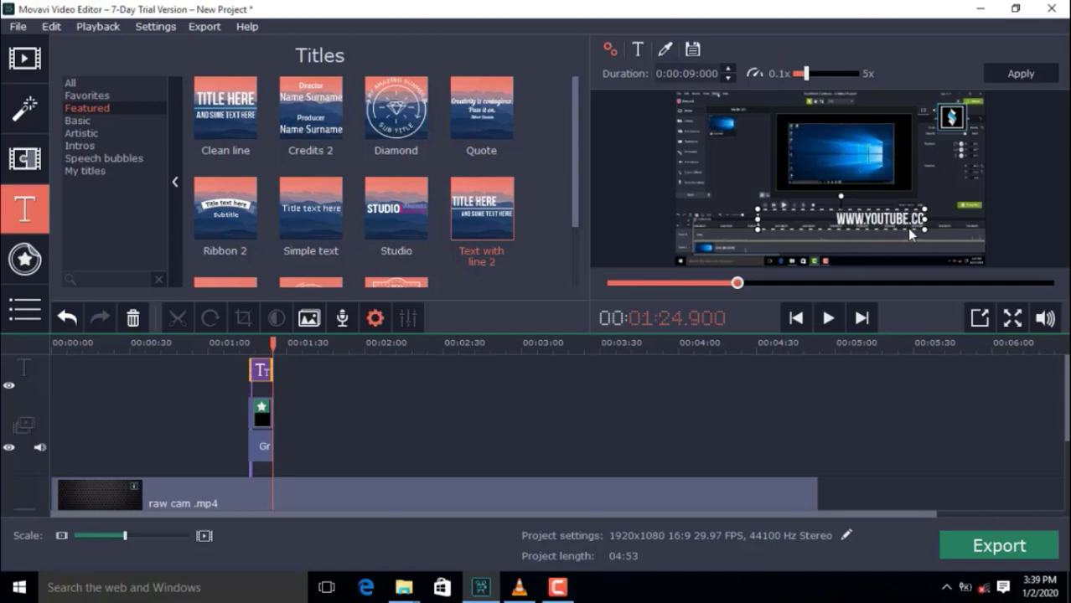
{"action": "type", "text": "M/"}
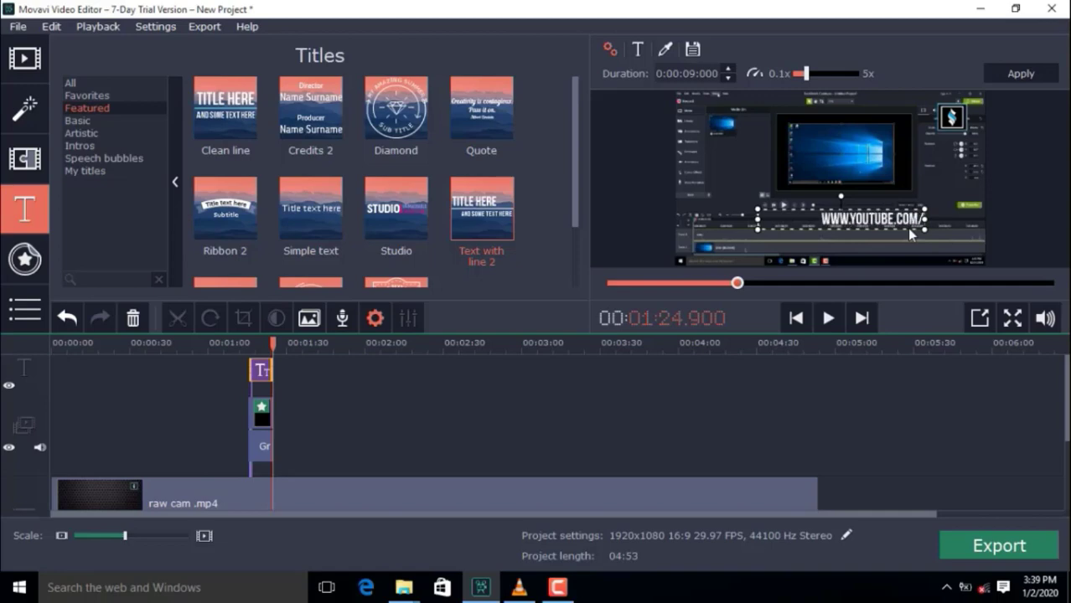
{"action": "type", "text": "S"}
{"action": "type", "text": "HAR"}
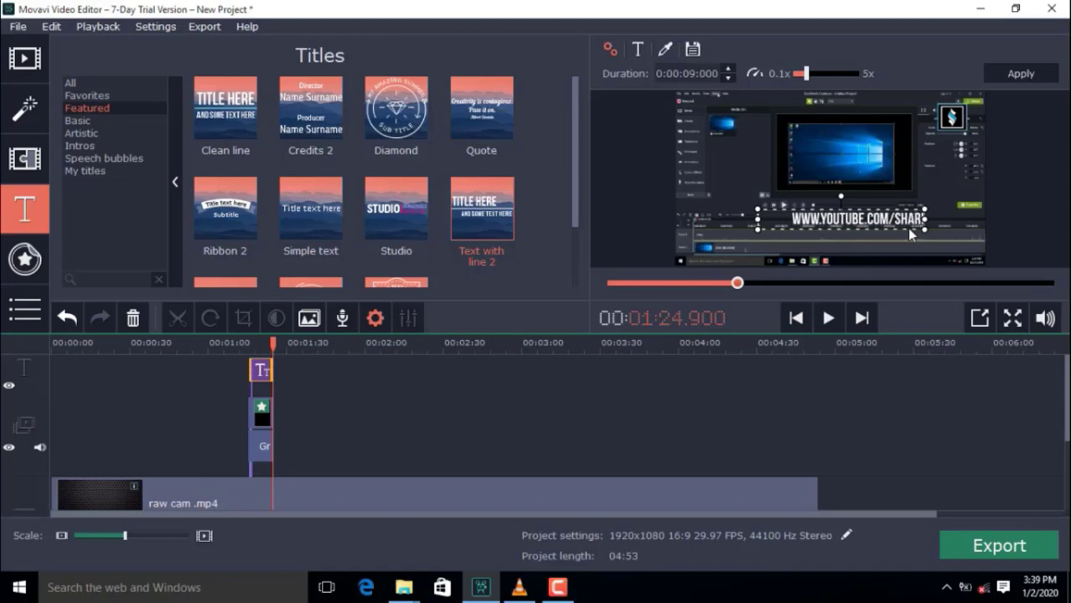
{"action": "type", "text": "IFAWA"}
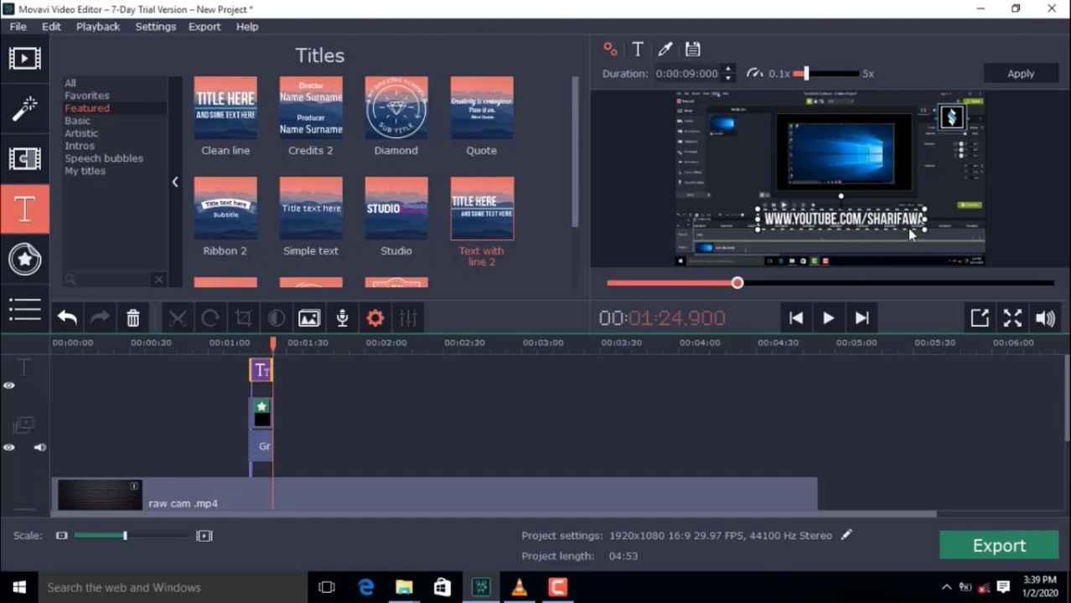
{"action": "key", "text": "Return"}
Widen the subtitle box so the YouTube address fits on one line, then select the address
{"action": "left_click_drag", "start_coordinate": [924, 226], "coordinate": [939, 222]}
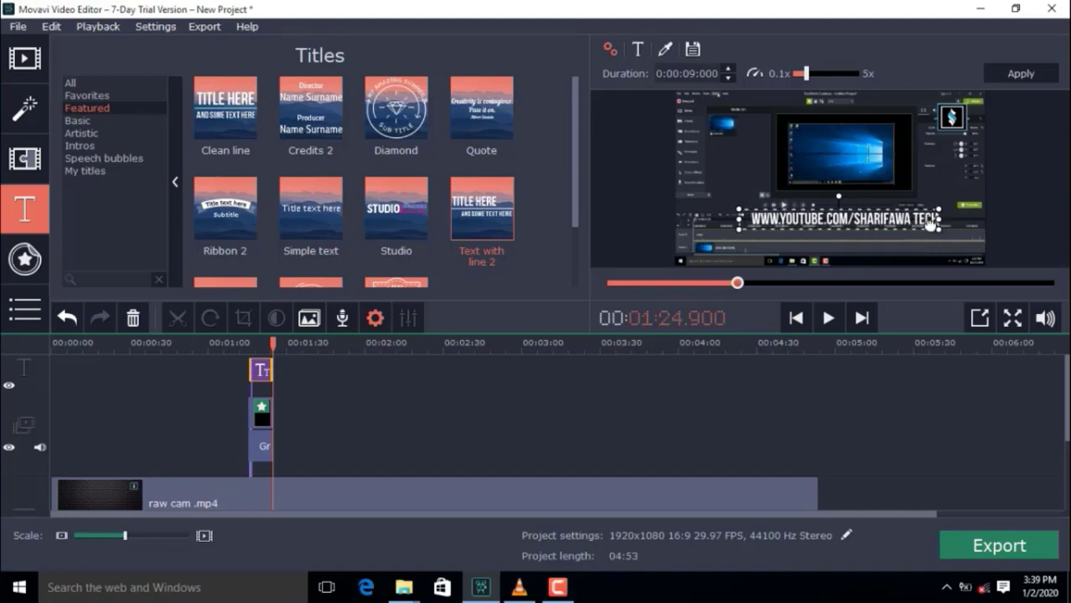
{"action": "double_click", "coordinate": [891, 226]}
{"action": "left_click", "coordinate": [890, 228]}
{"action": "key", "text": "shift+Left"}
{"action": "key", "text": "shift+Left"}
{"action": "key", "text": "shift+Left"}
{"action": "key", "text": "shift+Left"}
{"action": "key", "text": "shift+Left"}
{"action": "key", "text": "shift+Left"}
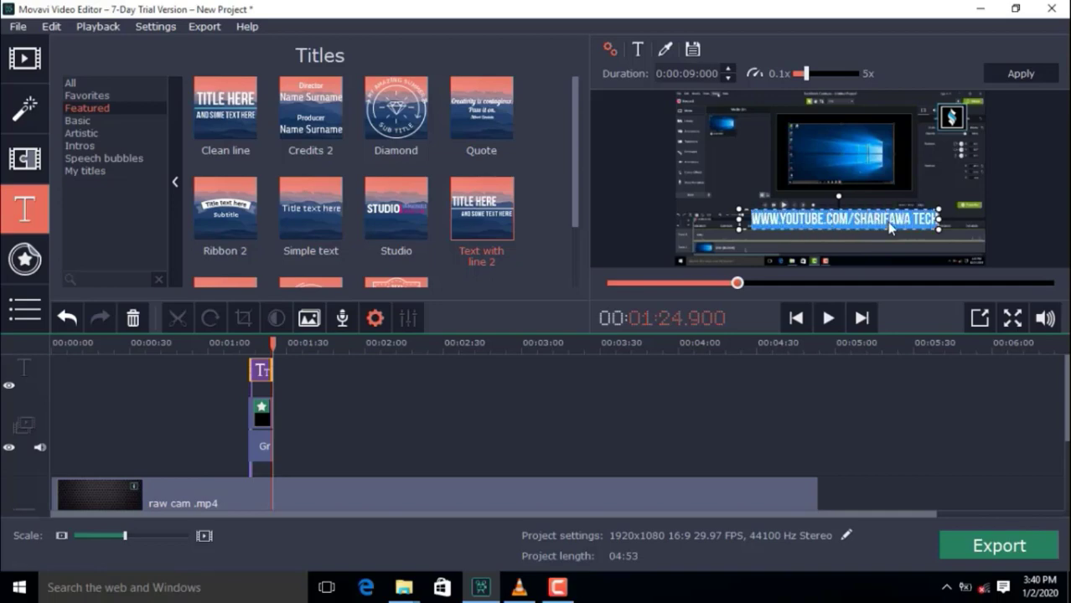
Switch the URL title to the Nautilus Pompilius font and widen its text box to the left
{"action": "left_click", "coordinate": [637, 50]}
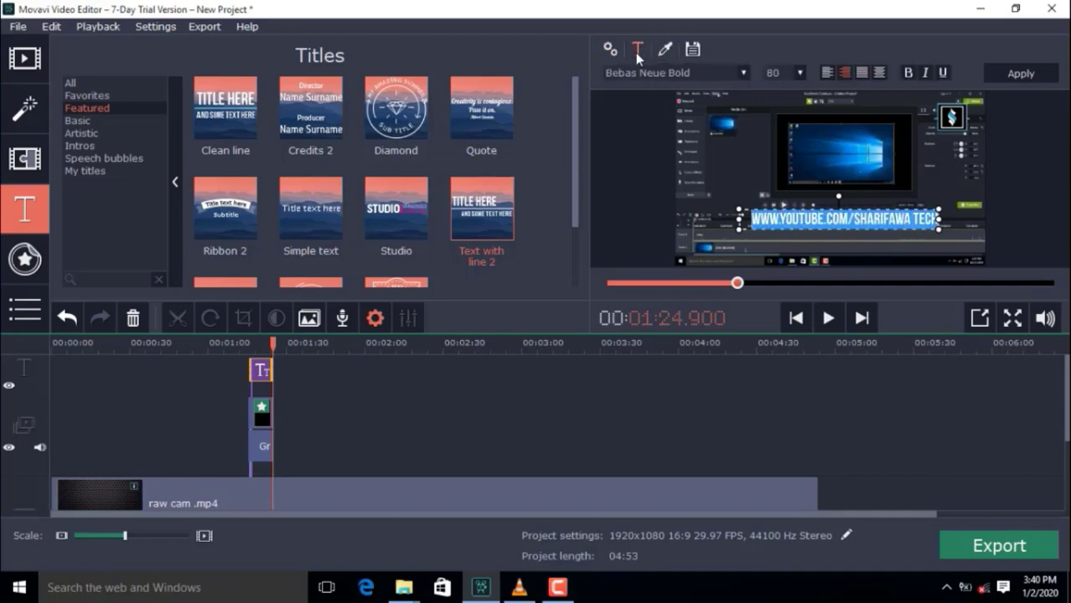
{"action": "left_click", "coordinate": [741, 73]}
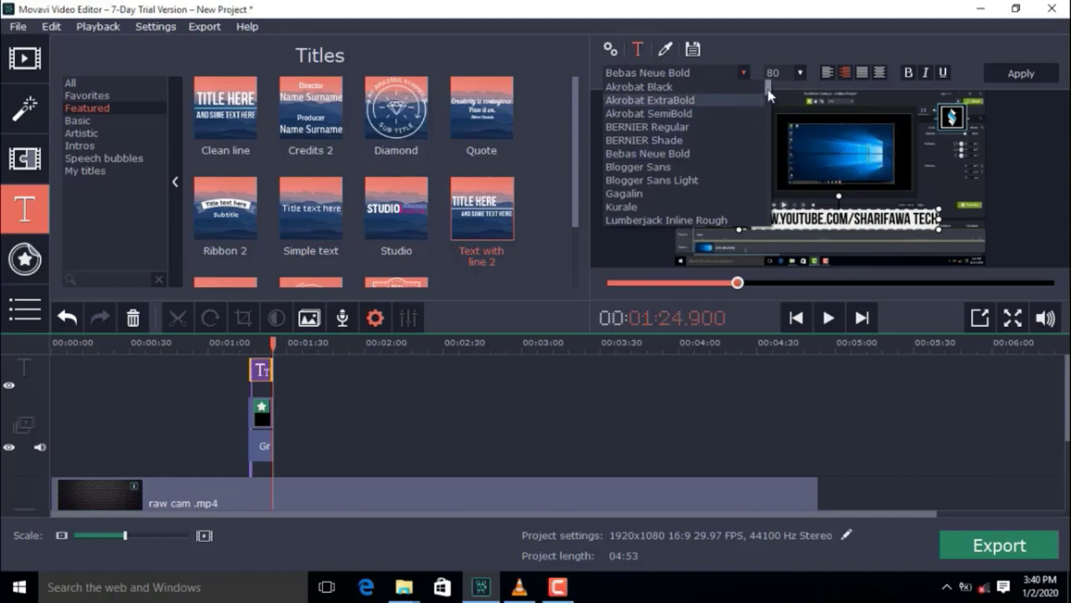
{"action": "scroll", "coordinate": [769, 101], "scroll_direction": "down", "scroll_amount": 2}
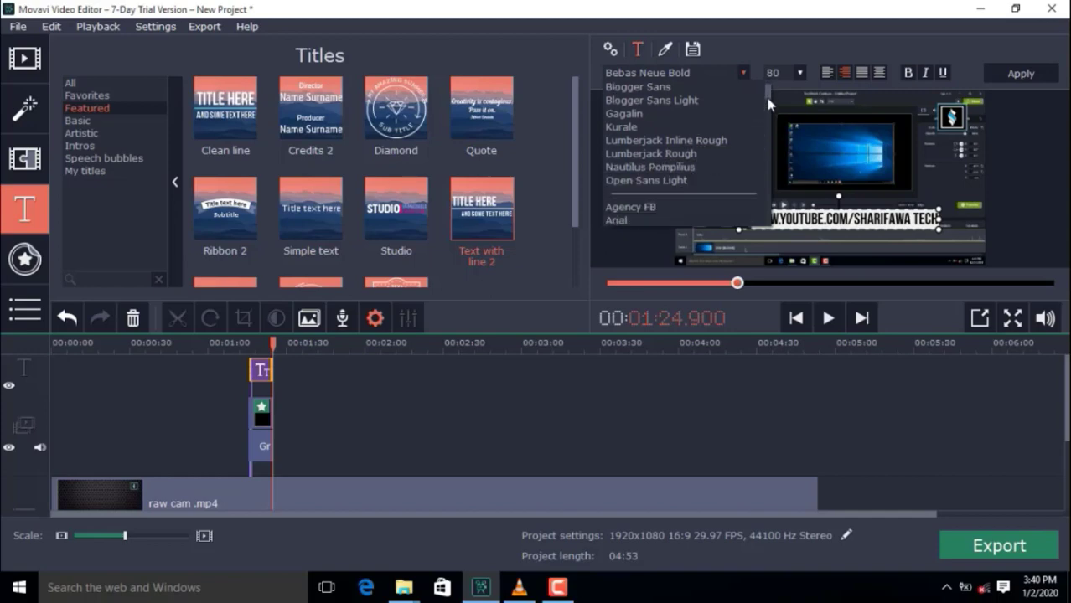
{"action": "left_click", "coordinate": [687, 168]}
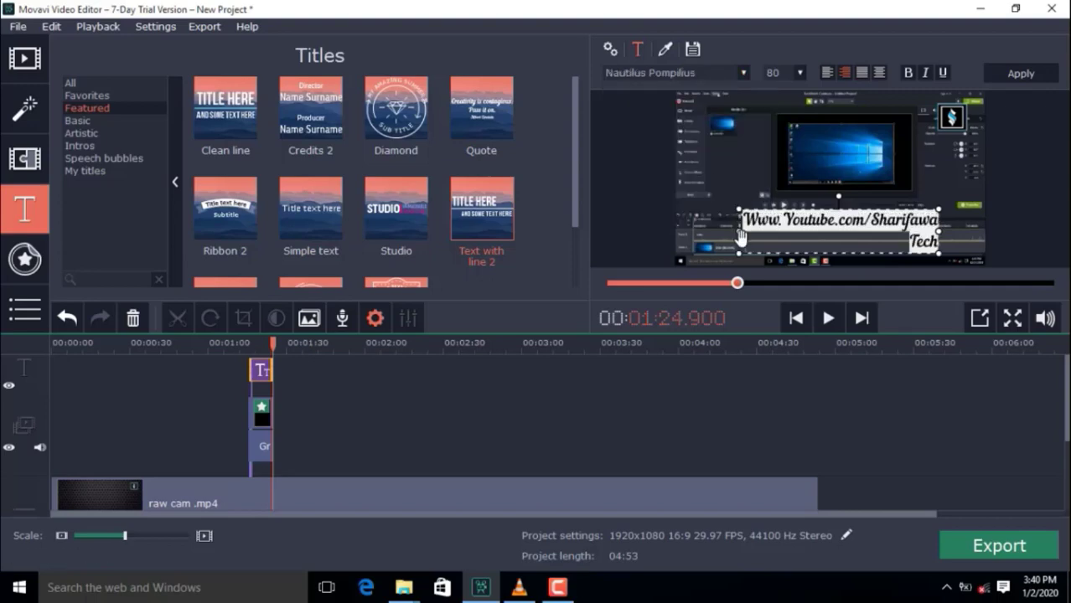
{"action": "left_click_drag", "start_coordinate": [741, 238], "coordinate": [719, 234]}
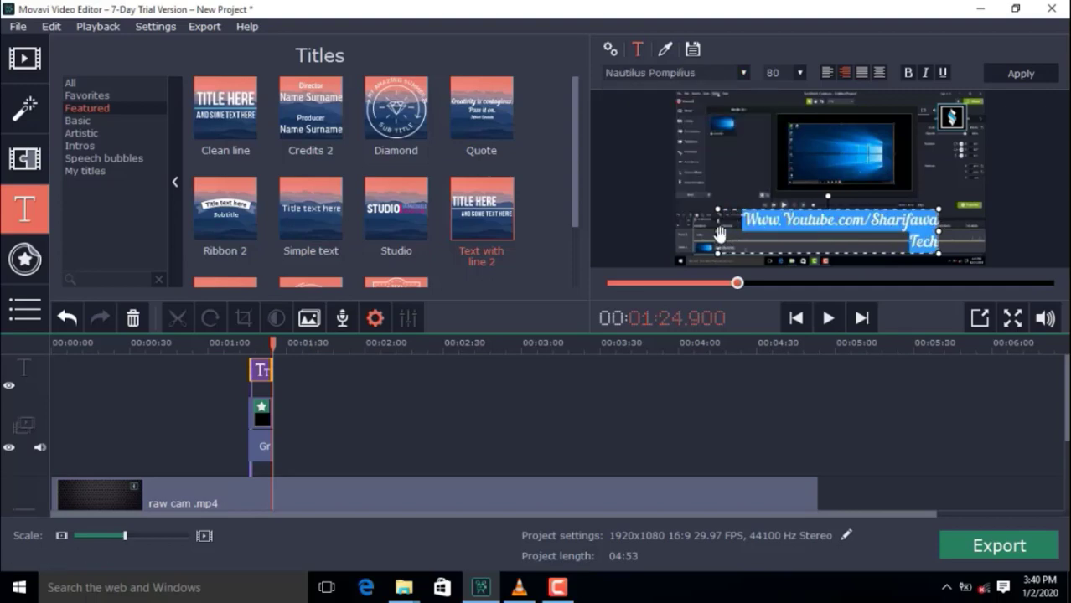
Step the URL title's font size through 24 and 36 to 50, then drag it lower
{"action": "left_click", "coordinate": [800, 74]}
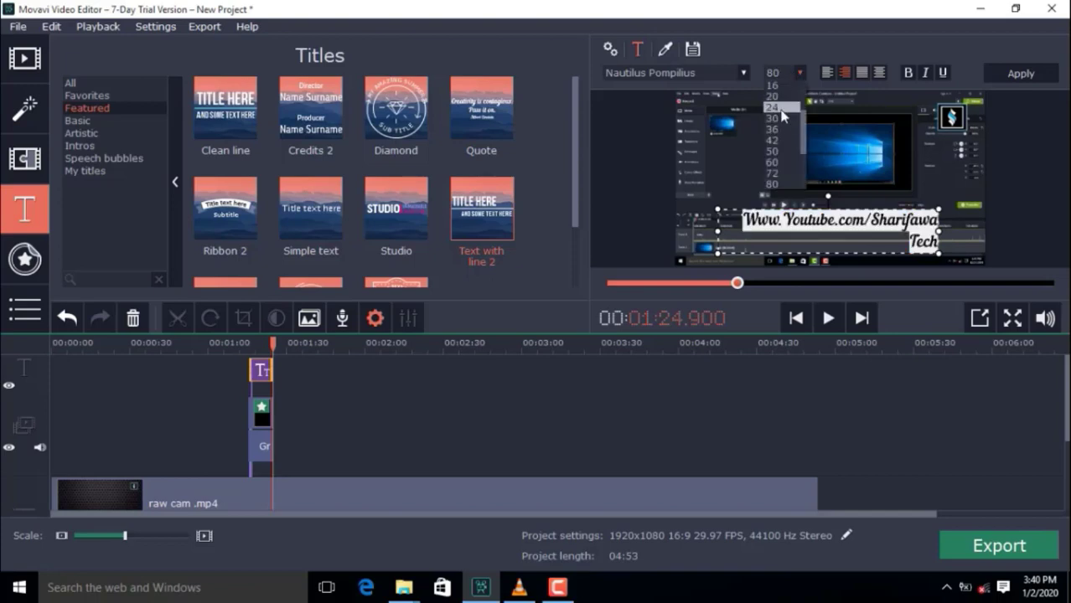
{"action": "left_click", "coordinate": [781, 108]}
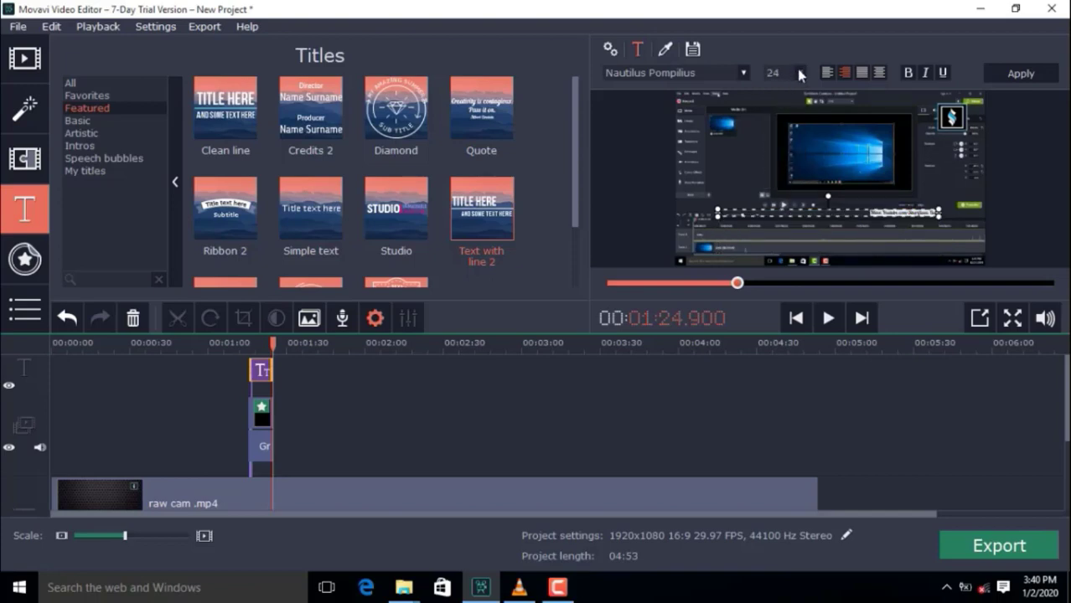
{"action": "left_click", "coordinate": [800, 73]}
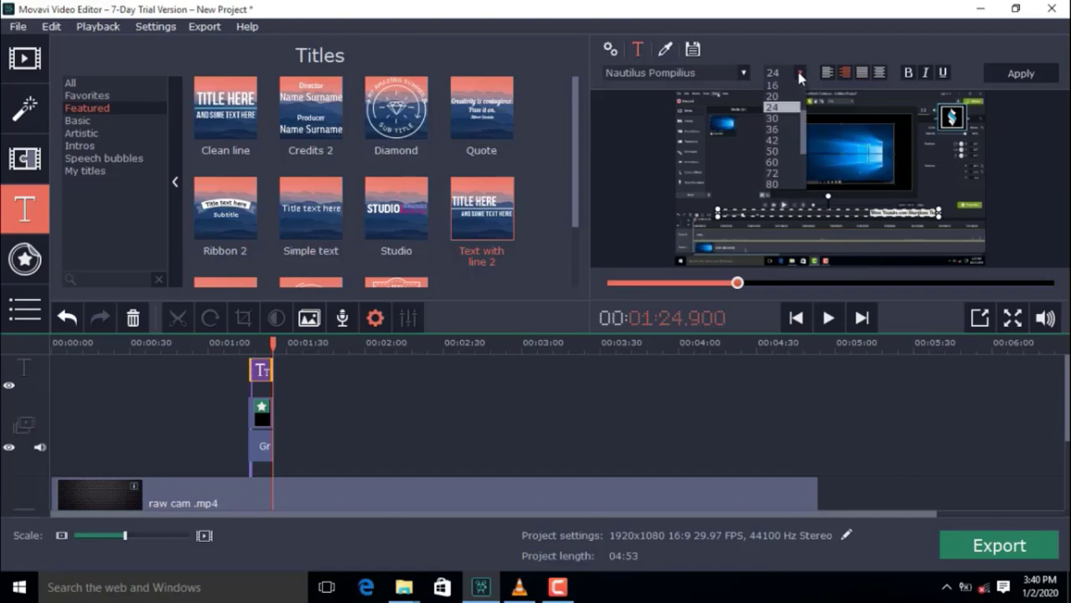
{"action": "left_click", "coordinate": [773, 130]}
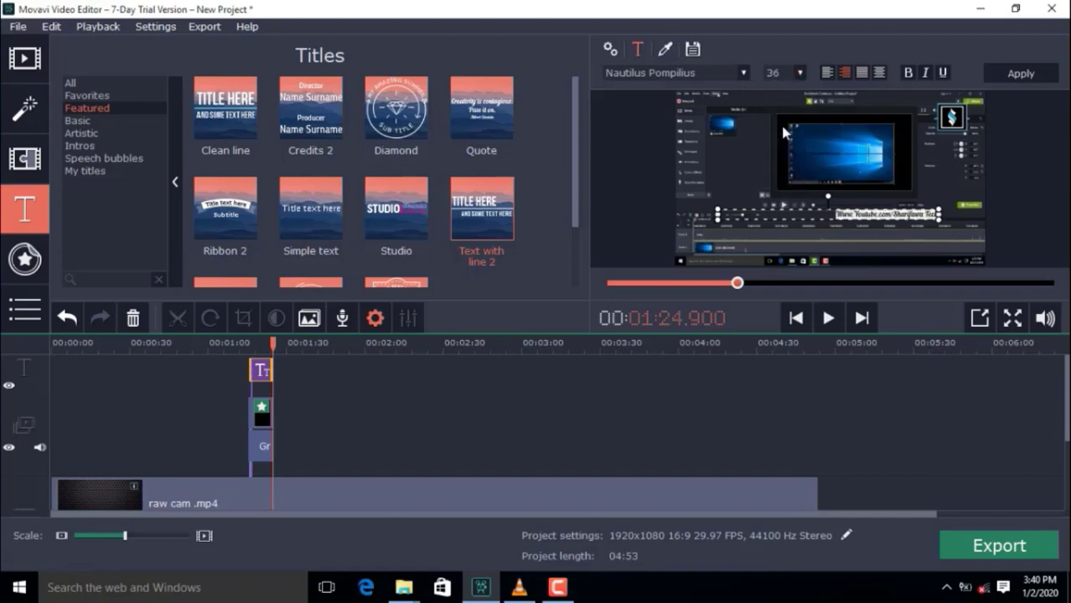
{"action": "left_click", "coordinate": [800, 72]}
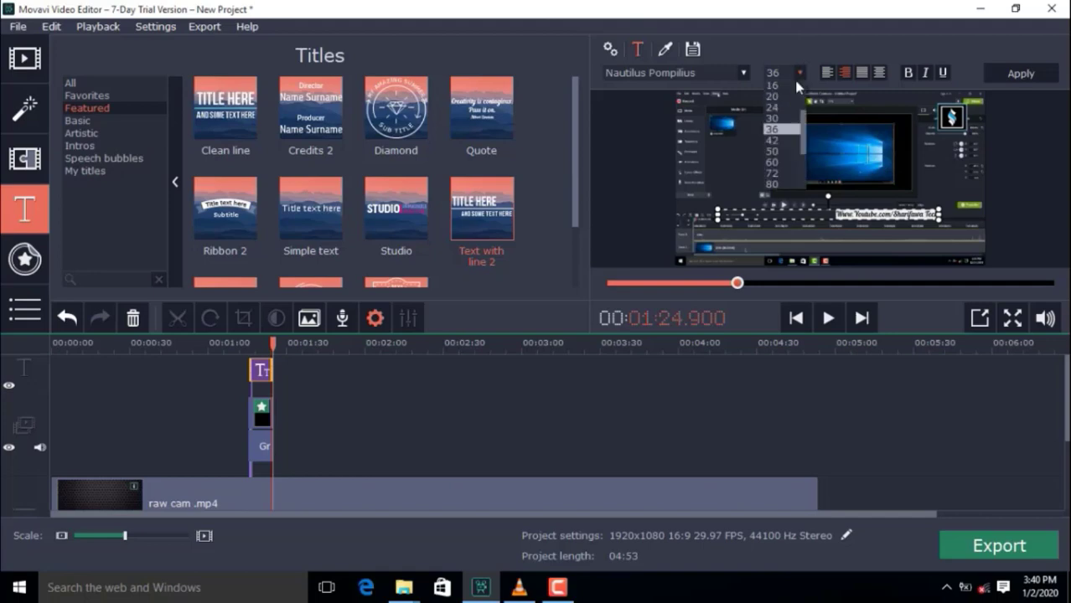
{"action": "left_click", "coordinate": [785, 151]}
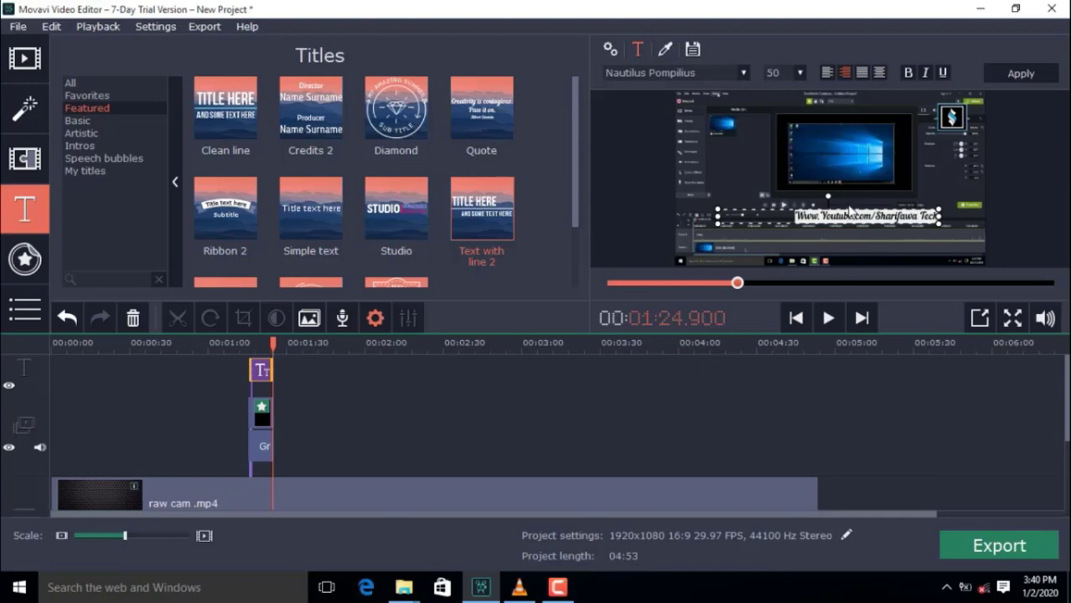
{"action": "left_click_drag", "start_coordinate": [850, 213], "coordinate": [885, 237]}
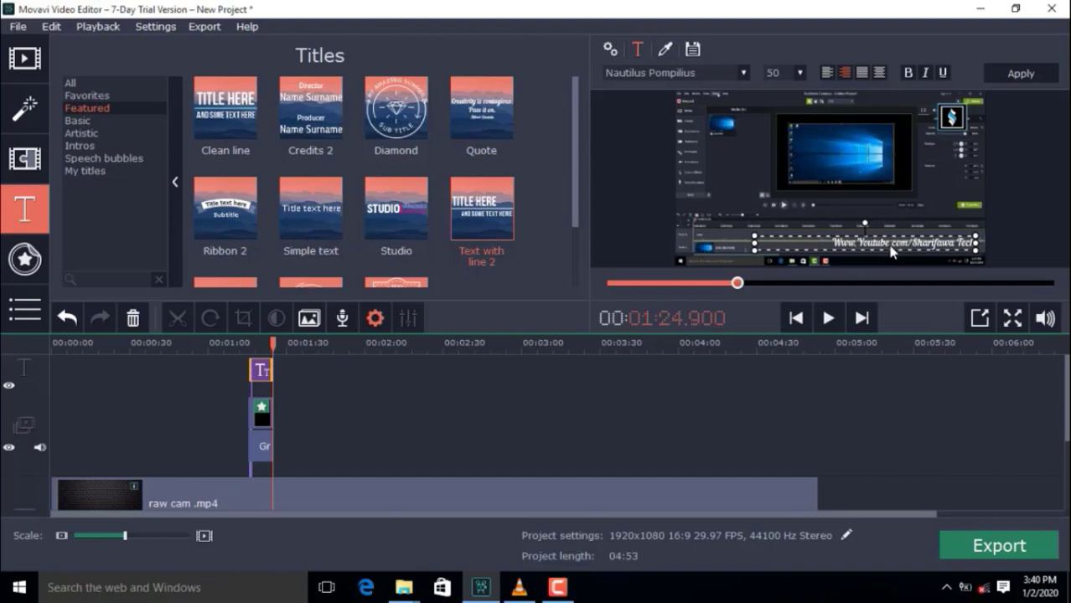
Nudge the URL title into place and select the 'Youtube.com' part of its text
{"action": "left_click_drag", "start_coordinate": [890, 247], "coordinate": [882, 248]}
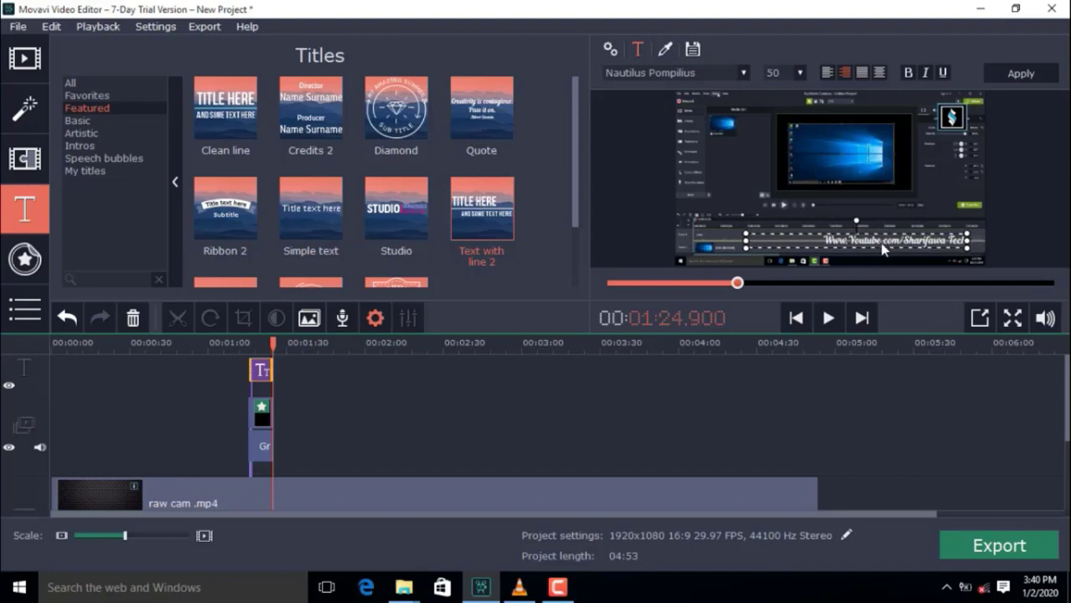
{"action": "double_click", "coordinate": [894, 244]}
{"action": "key", "text": "shift+Left"}
{"action": "key", "text": "shift+Left"}
{"action": "key", "text": "shift+Left"}
{"action": "key", "text": "shift+Left"}
{"action": "key", "text": "shift+Left"}
{"action": "key", "text": "shift+Left"}
Colour the selected text red #e61610 and apply the title edits
{"action": "left_click", "coordinate": [666, 50]}
{"action": "left_click", "coordinate": [643, 74]}
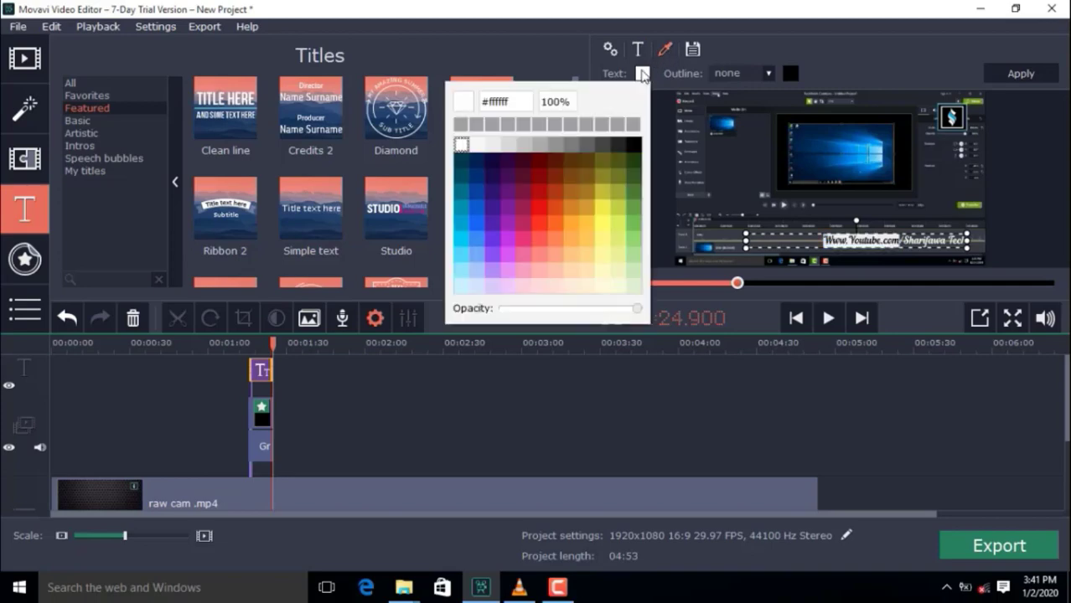
{"action": "left_click", "coordinate": [540, 208]}
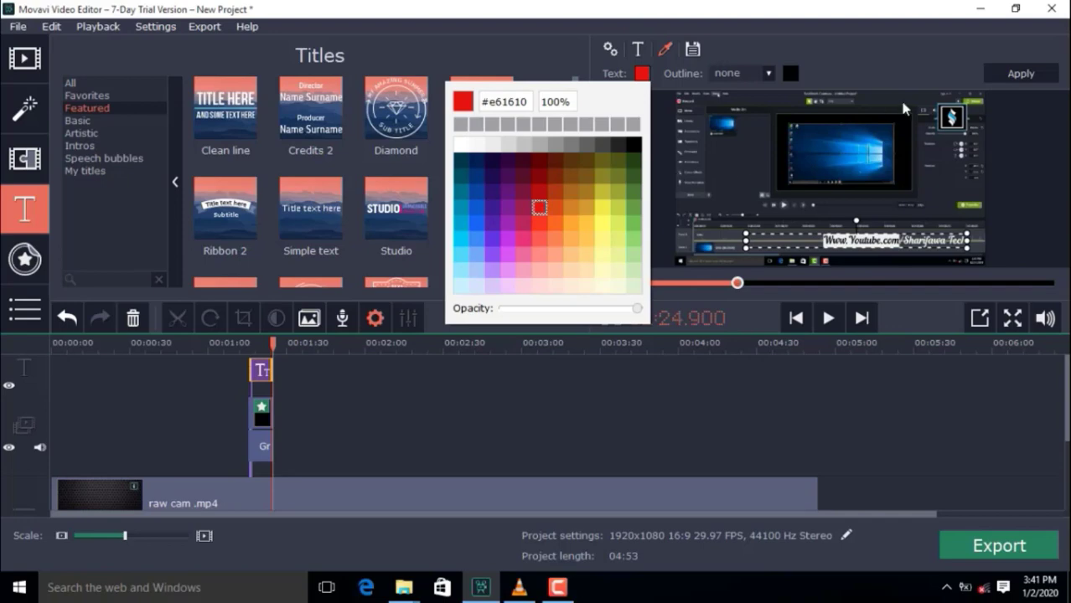
{"action": "left_click", "coordinate": [1021, 75]}
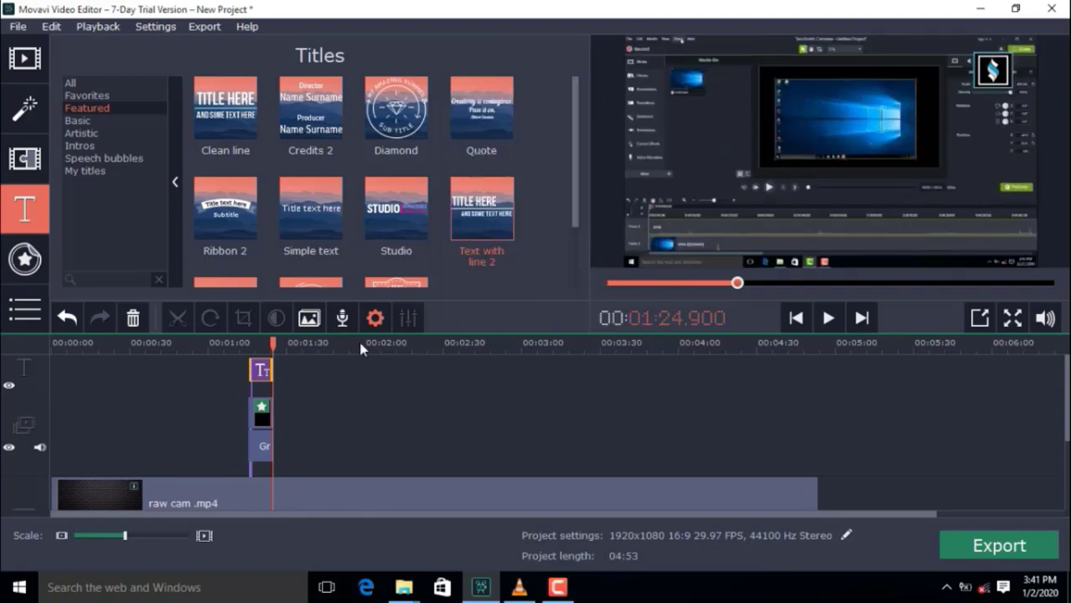
{"action": "left_click", "coordinate": [257, 344]}
{"action": "left_click_drag", "start_coordinate": [258, 343], "coordinate": [249, 343]}
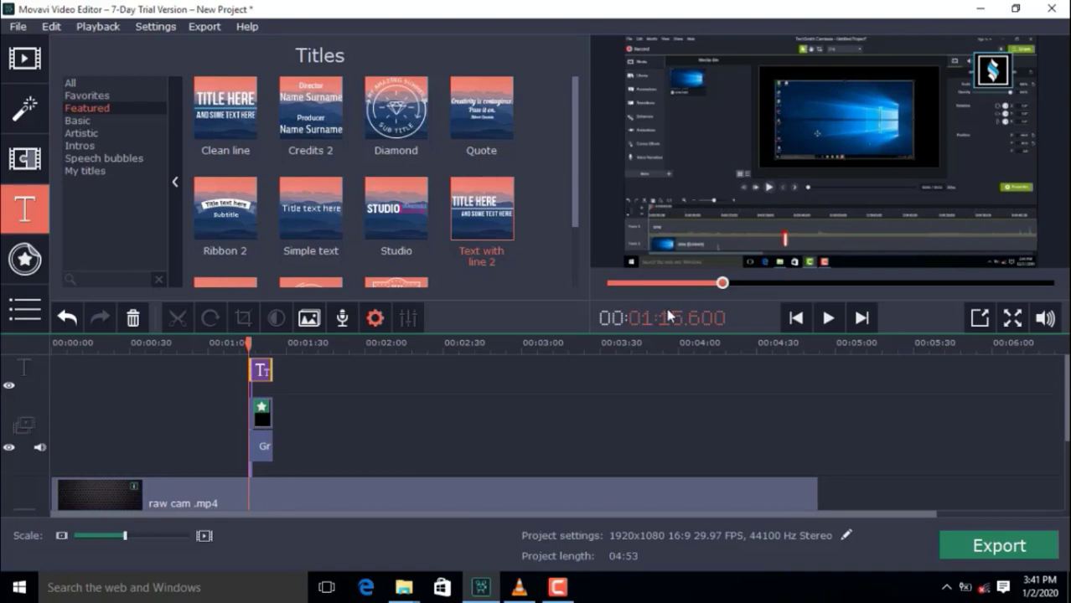
{"action": "left_click", "coordinate": [832, 318]}
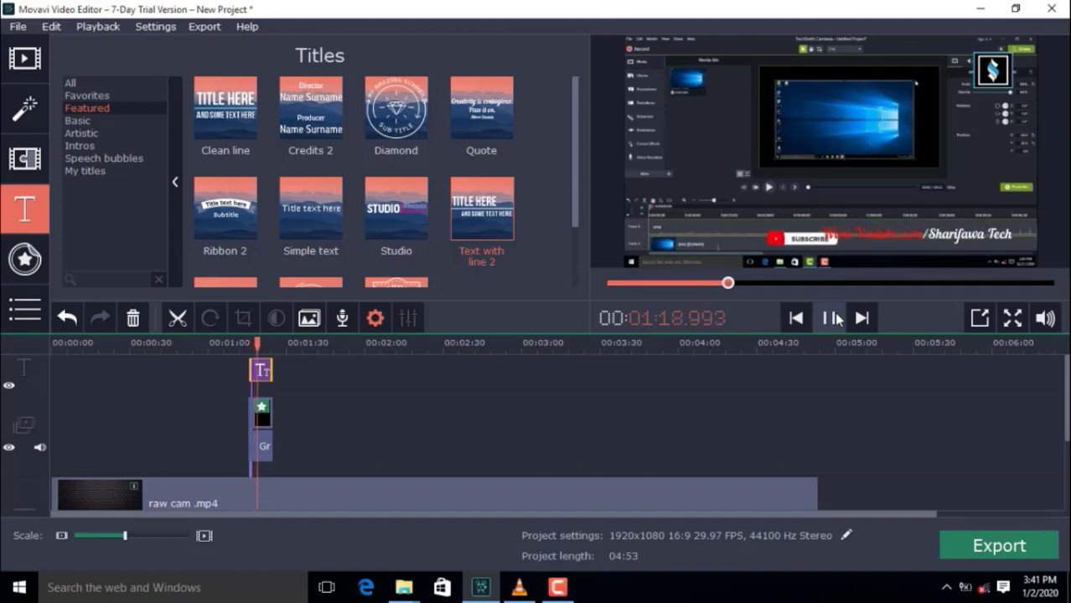
{"action": "left_click", "coordinate": [832, 319]}
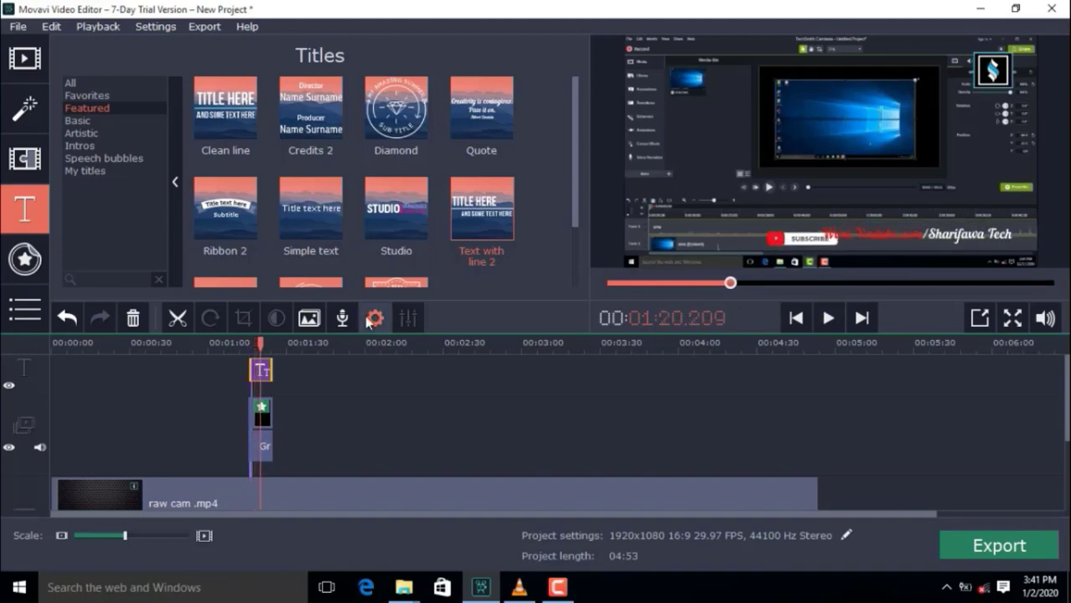
Select the subscribe animation clip and check its applied Chroma key effect
{"action": "left_click", "coordinate": [256, 423]}
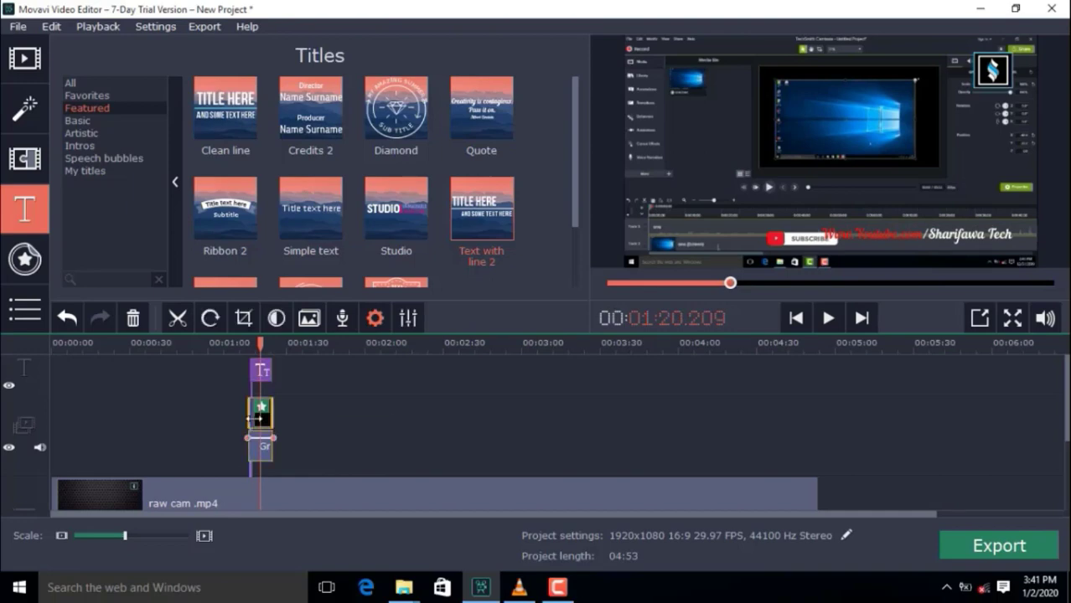
{"action": "right_click", "coordinate": [255, 419]}
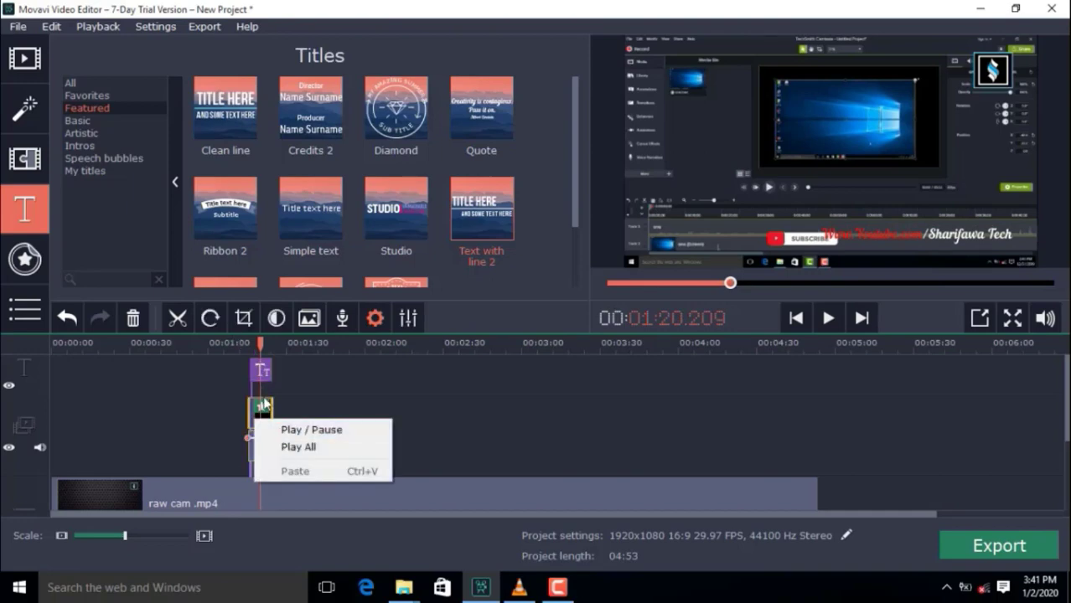
{"action": "left_click", "coordinate": [263, 406]}
{"action": "left_click", "coordinate": [265, 406]}
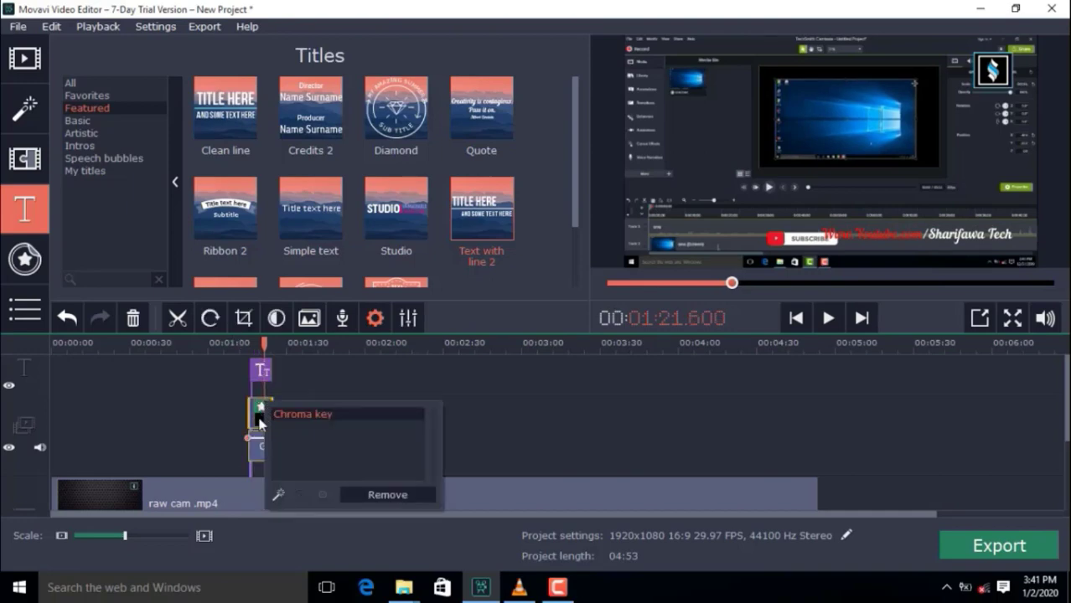
{"action": "left_click", "coordinate": [259, 419]}
Shift the subscribe overlay slightly left in the frame and return the playhead to 1:12.9
{"action": "right_click", "coordinate": [258, 418]}
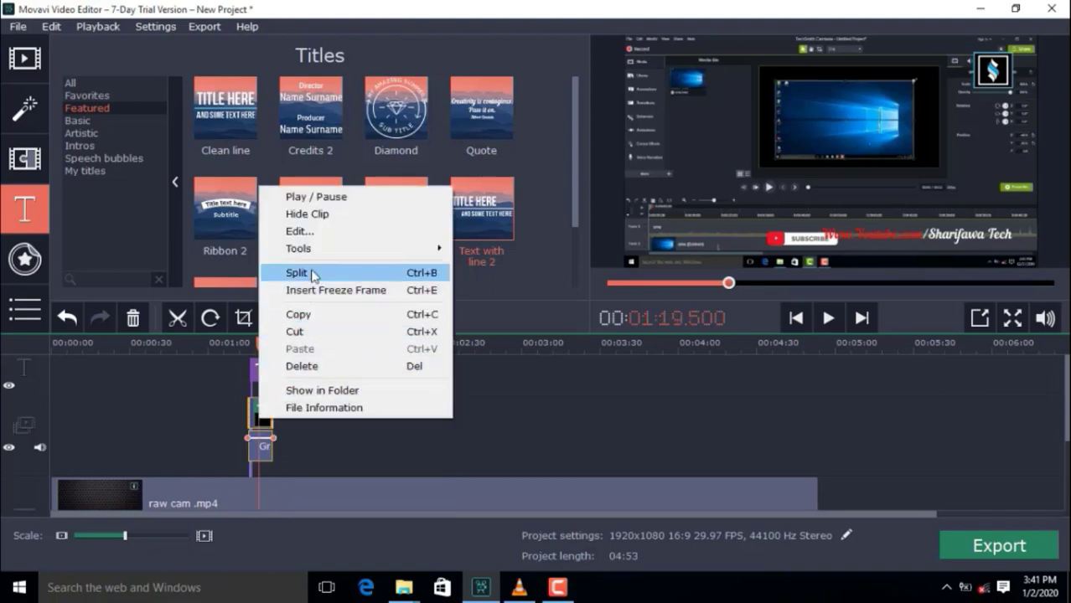
{"action": "left_click", "coordinate": [322, 233]}
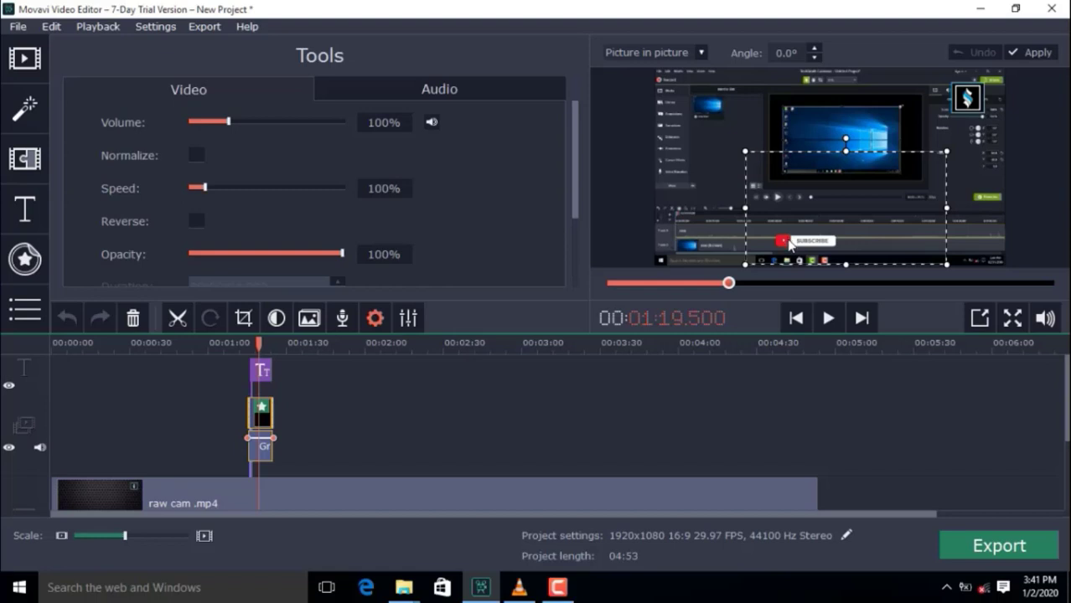
{"action": "left_click_drag", "start_coordinate": [789, 243], "coordinate": [771, 239]}
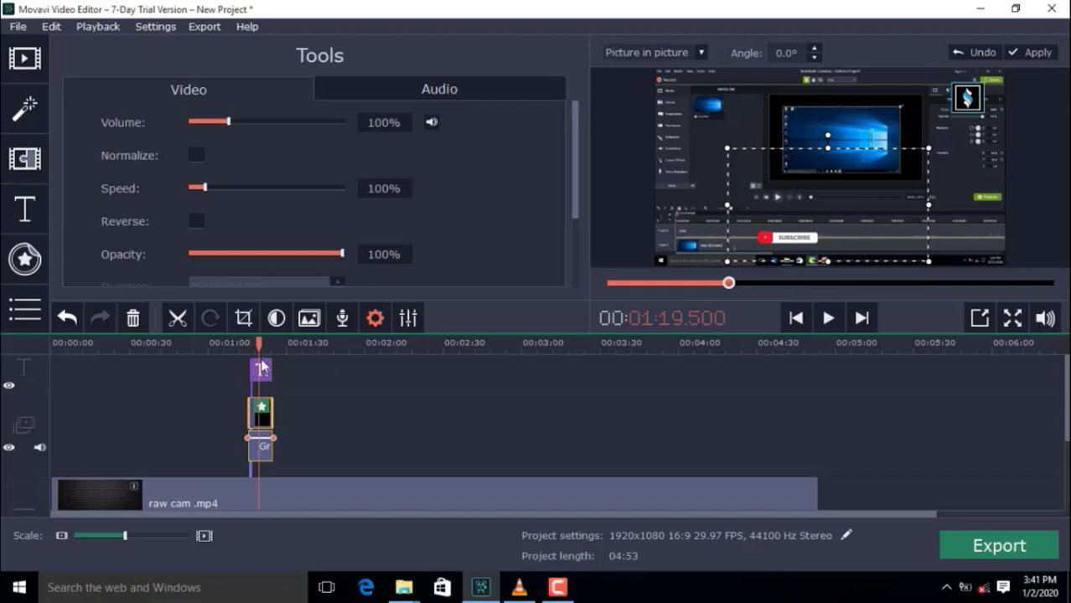
{"action": "left_click_drag", "start_coordinate": [260, 343], "coordinate": [242, 345]}
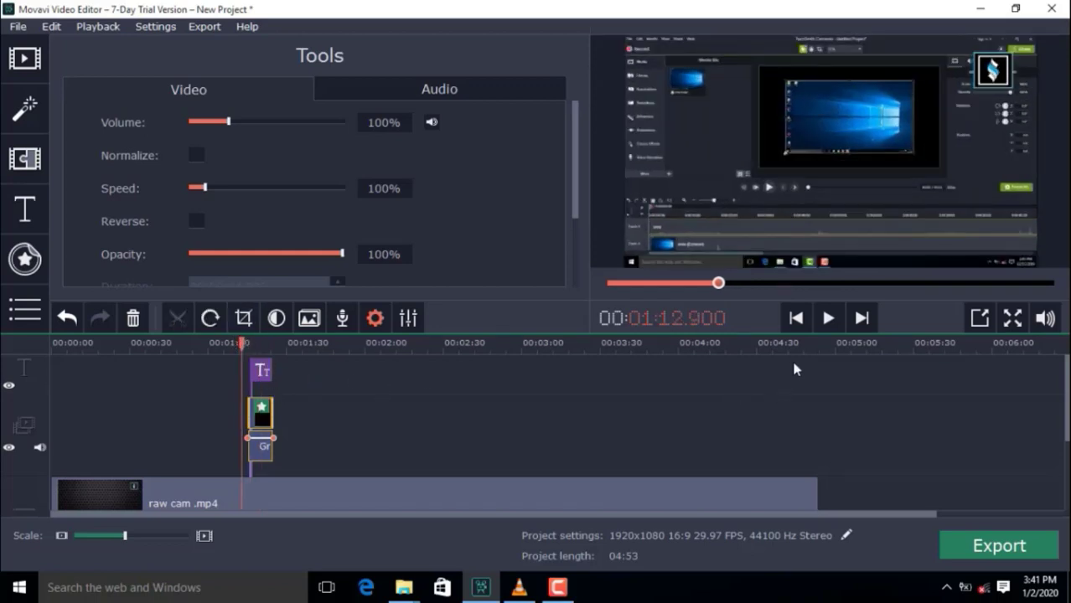
{"action": "left_click", "coordinate": [825, 322]}
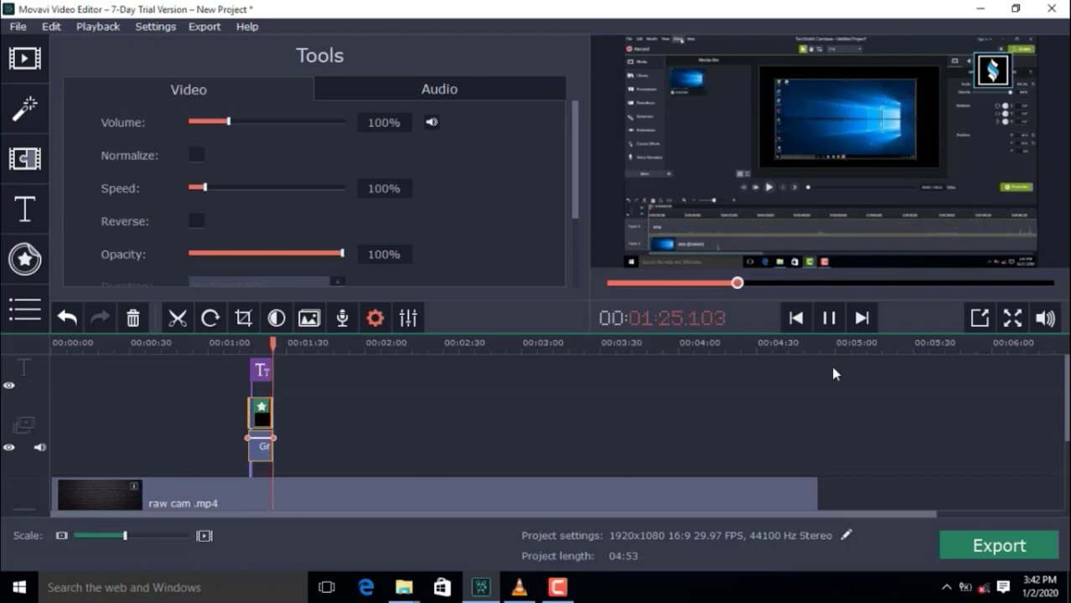
{"action": "left_click", "coordinate": [827, 318]}
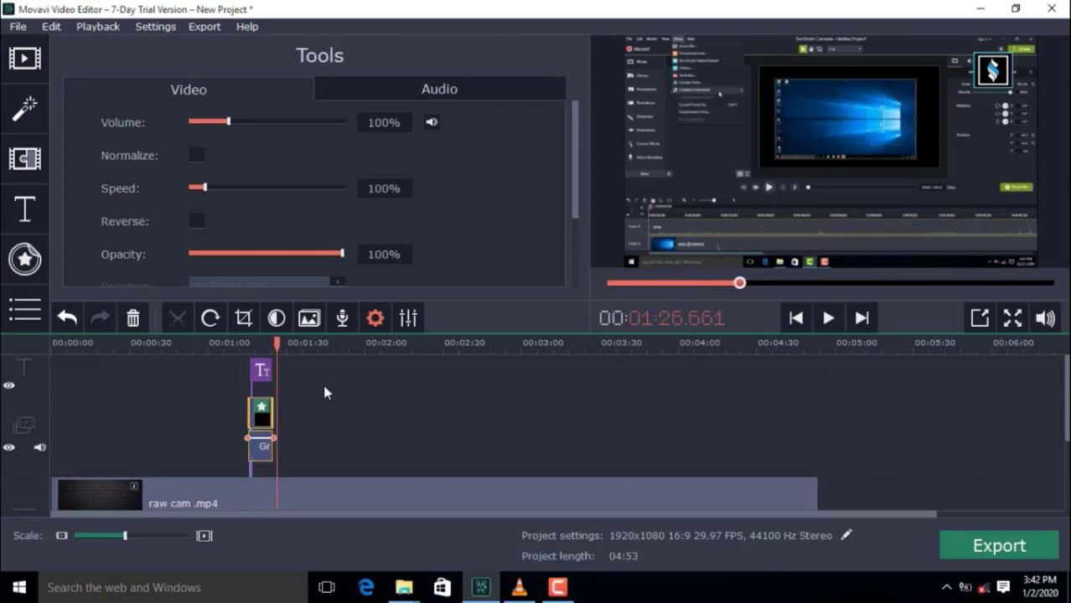
Copy the subscribe animation clip and paste it at an empty timeline spot
{"action": "right_click", "coordinate": [261, 411]}
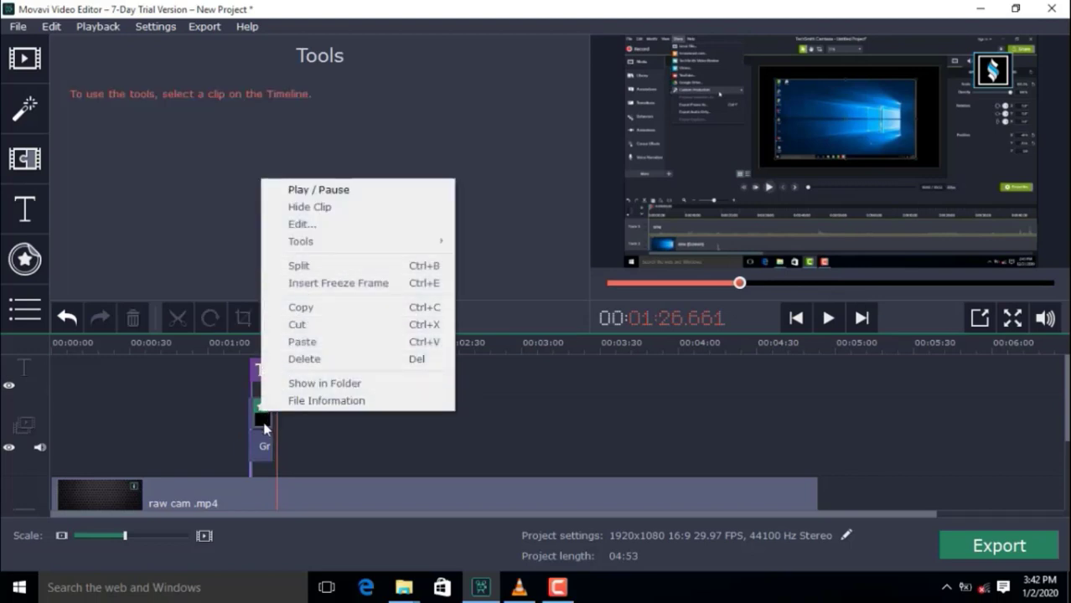
{"action": "left_click", "coordinate": [262, 429]}
{"action": "right_click", "coordinate": [262, 426]}
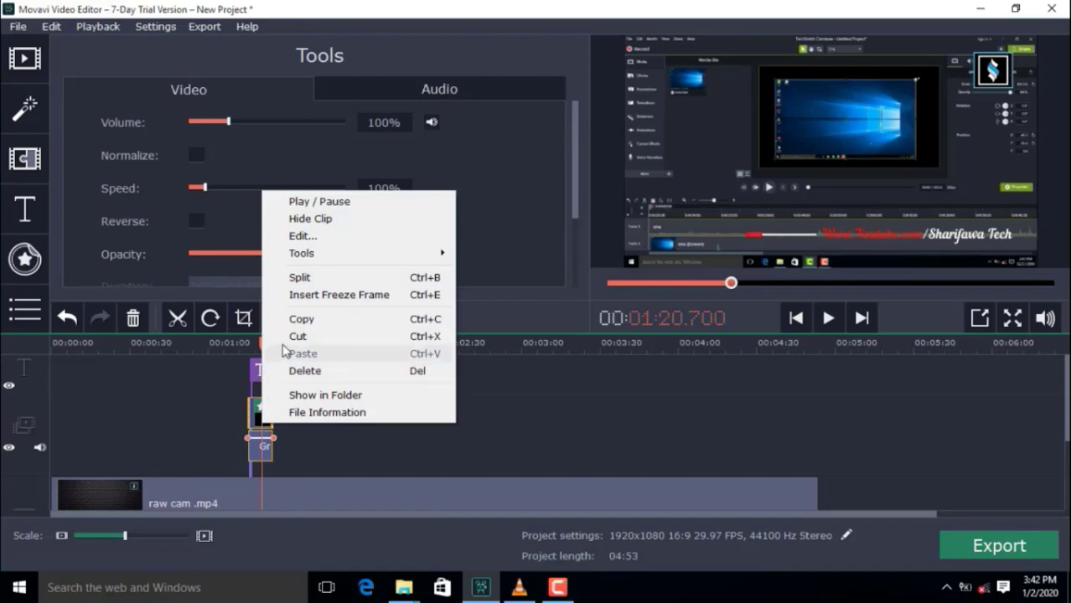
{"action": "left_click", "coordinate": [296, 323]}
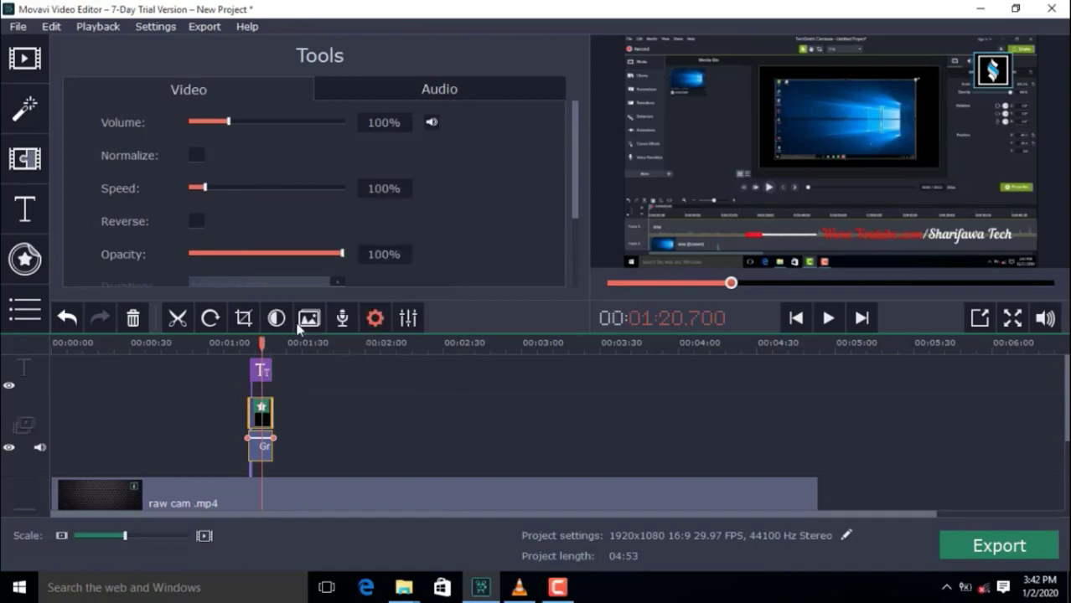
{"action": "left_click", "coordinate": [528, 418]}
{"action": "right_click", "coordinate": [527, 415]}
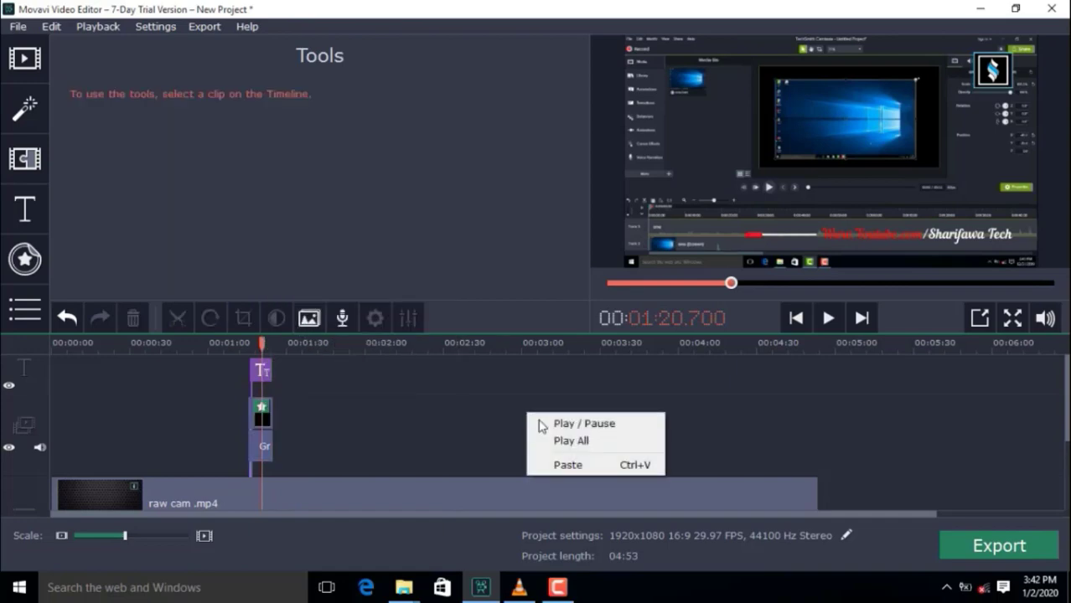
{"action": "left_click", "coordinate": [583, 465]}
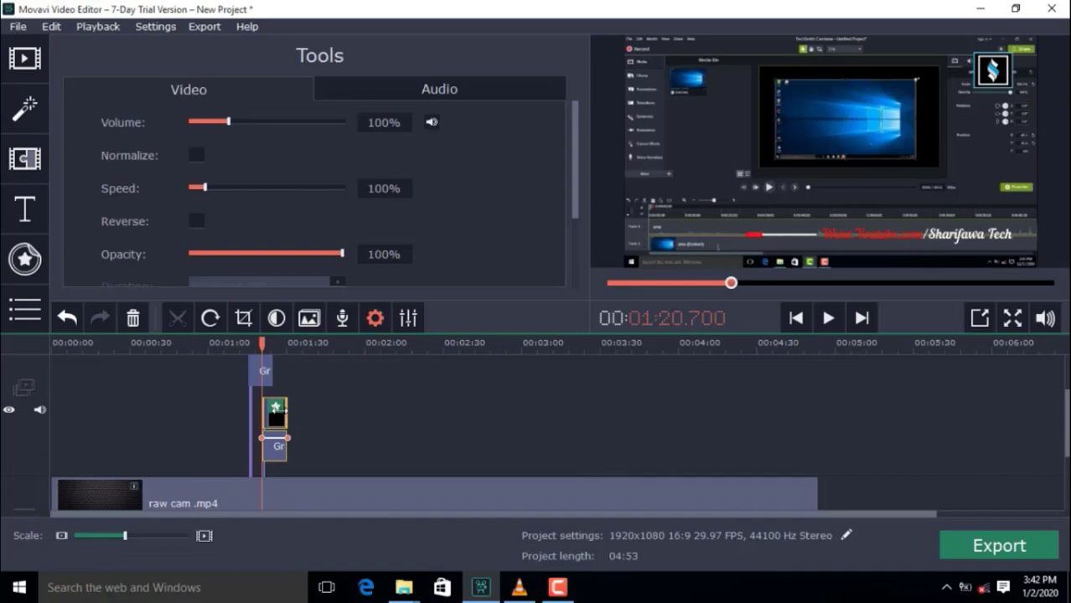
Move the pasted subscribe animation to about the 3:00 mark
{"action": "left_click_drag", "start_coordinate": [284, 410], "coordinate": [266, 414]}
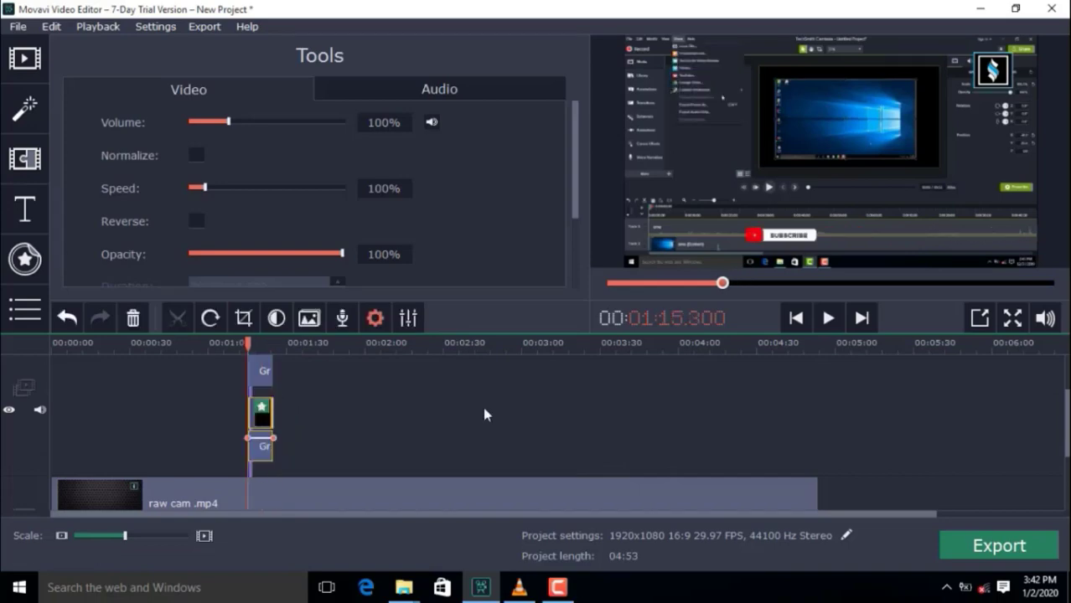
{"action": "scroll", "coordinate": [1068, 415], "scroll_direction": "up", "scroll_amount": 2}
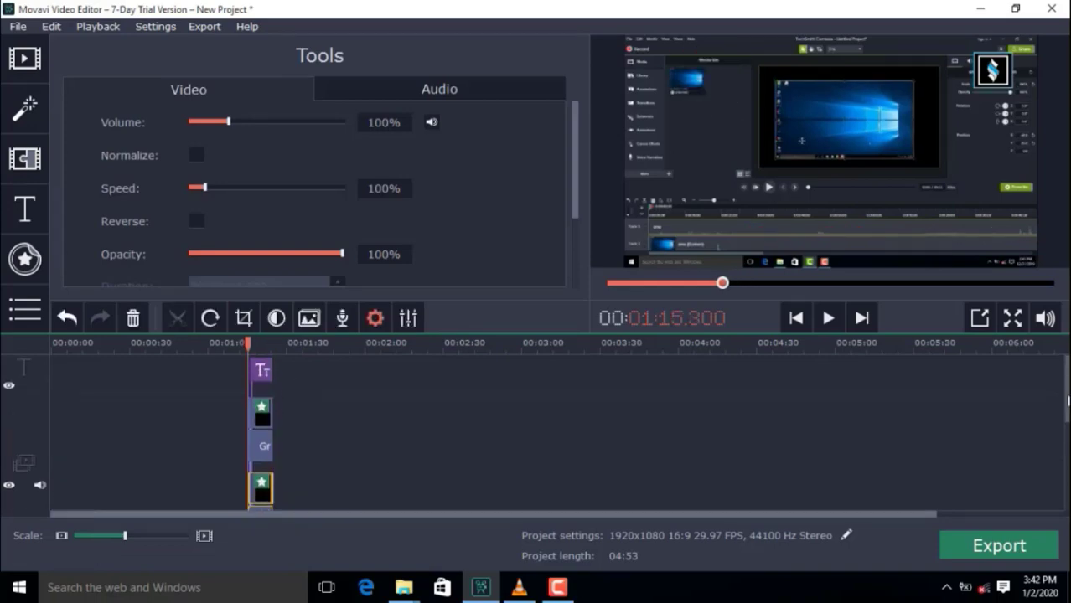
{"action": "scroll", "coordinate": [1068, 405], "scroll_direction": "down", "scroll_amount": 1}
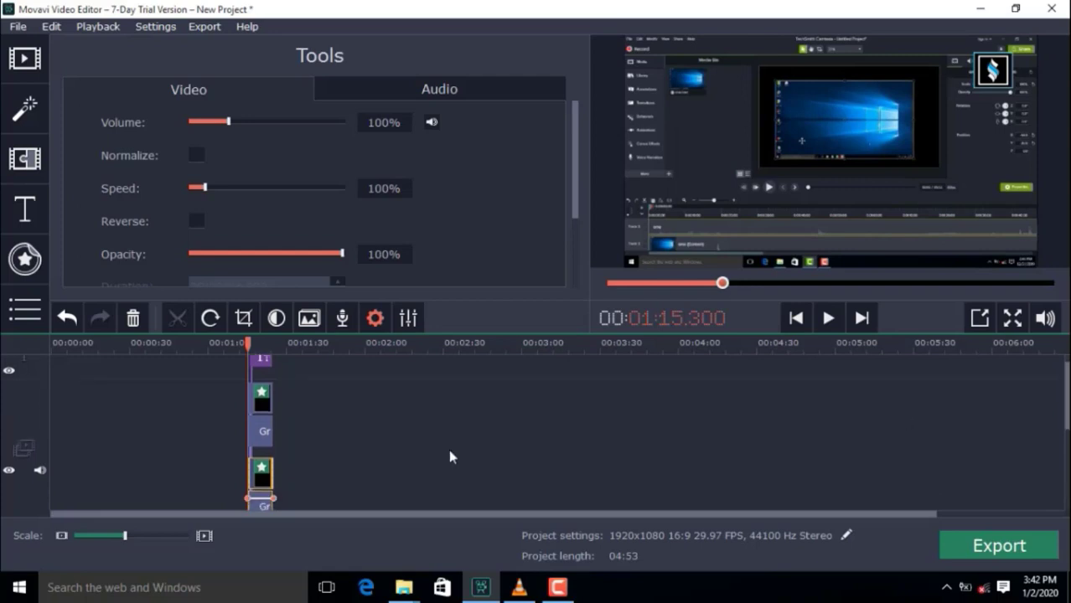
{"action": "left_click_drag", "start_coordinate": [260, 490], "coordinate": [571, 427]}
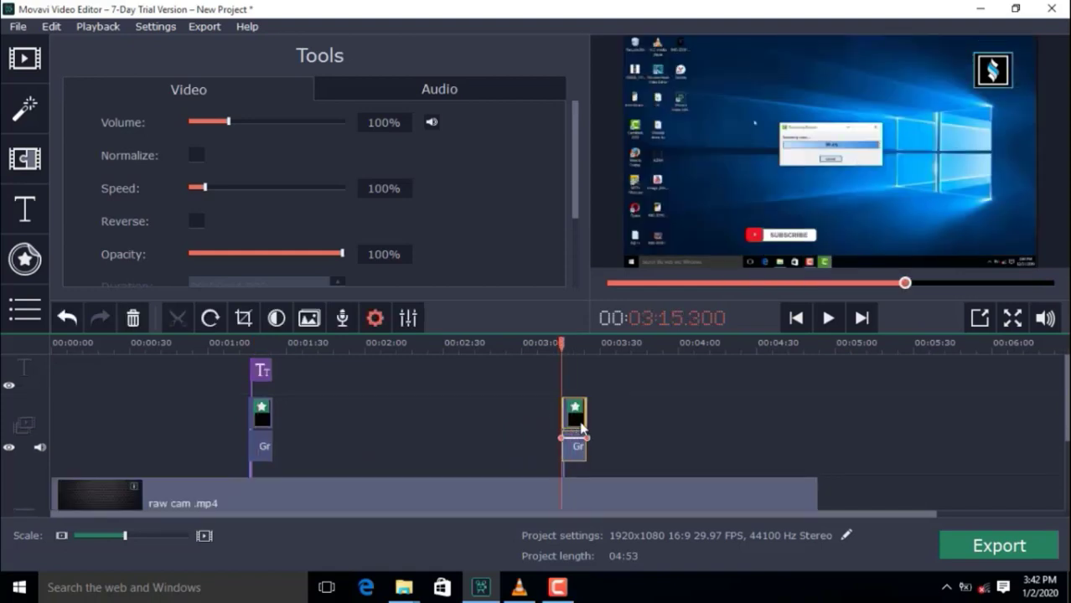
Copy the red URL title clip and paste it onto an empty track
{"action": "left_click", "coordinate": [266, 372]}
{"action": "right_click", "coordinate": [265, 371]}
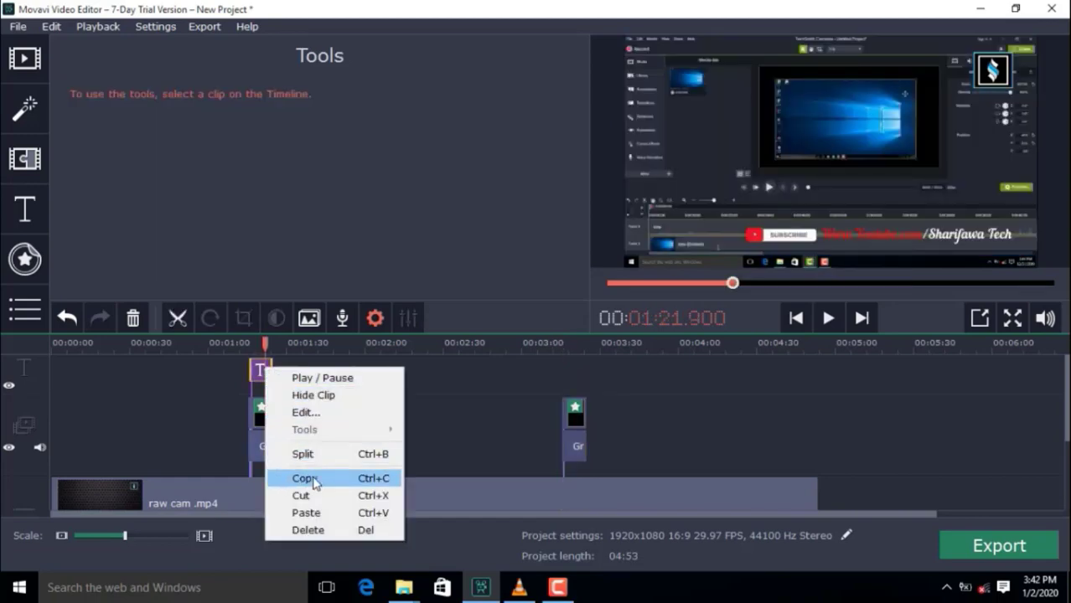
{"action": "left_click", "coordinate": [314, 482]}
{"action": "right_click", "coordinate": [429, 403]}
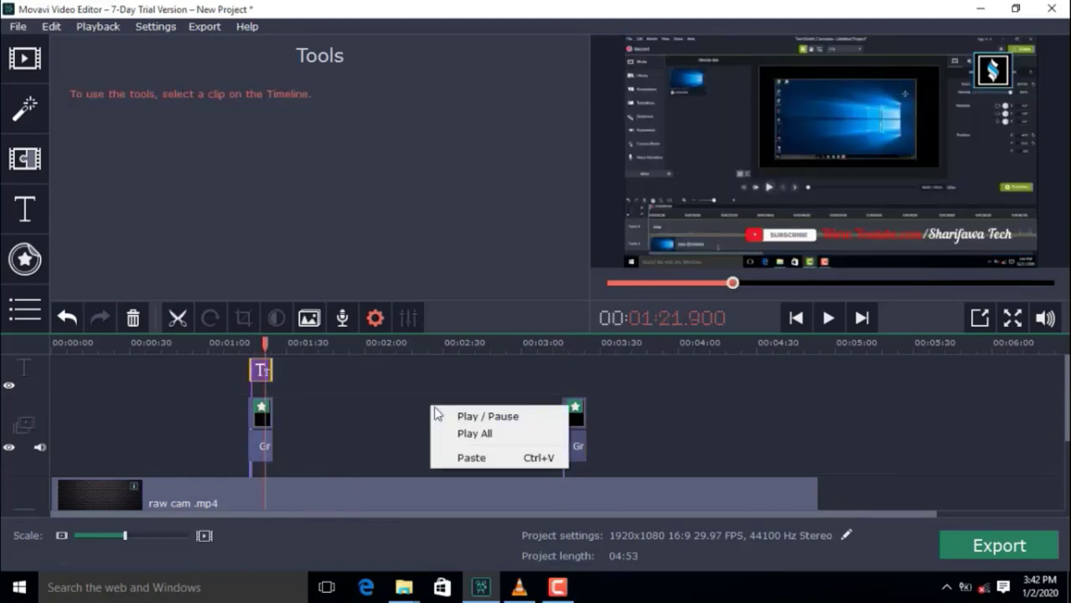
{"action": "left_click", "coordinate": [469, 457]}
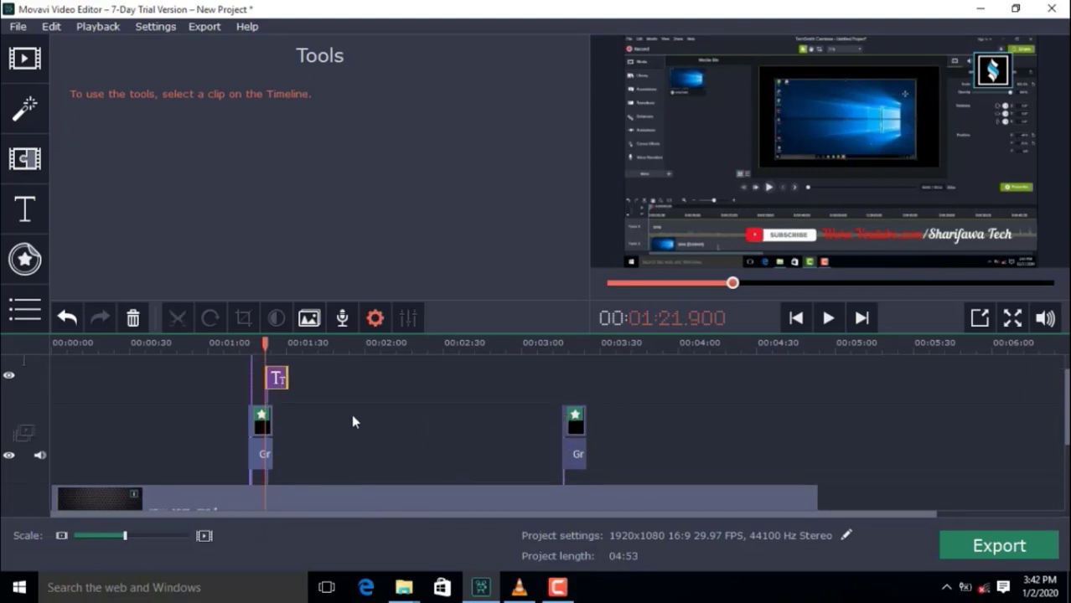
Place the title copy at about 03:15 above the second subscribe animation
{"action": "left_click_drag", "start_coordinate": [275, 376], "coordinate": [574, 382]}
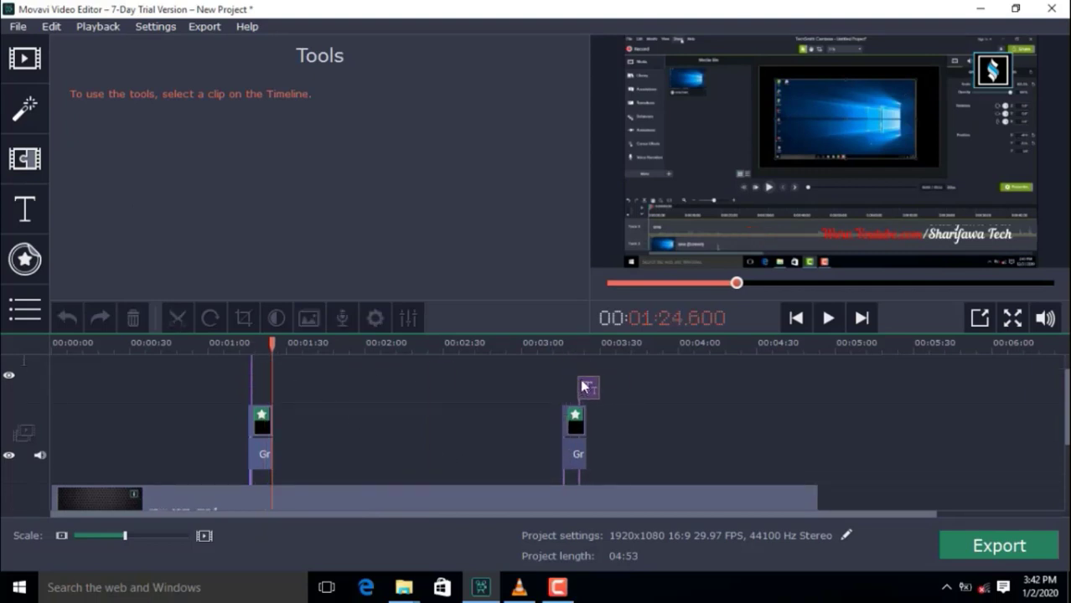
{"action": "left_click_drag", "start_coordinate": [574, 382], "coordinate": [569, 379]}
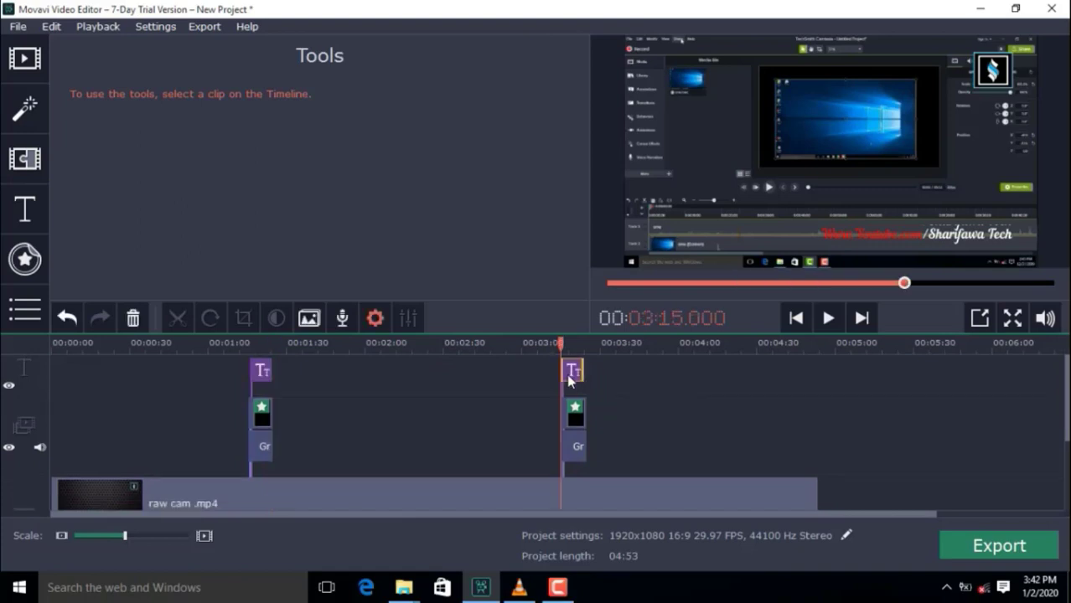
{"action": "left_click_drag", "start_coordinate": [561, 343], "coordinate": [516, 353]}
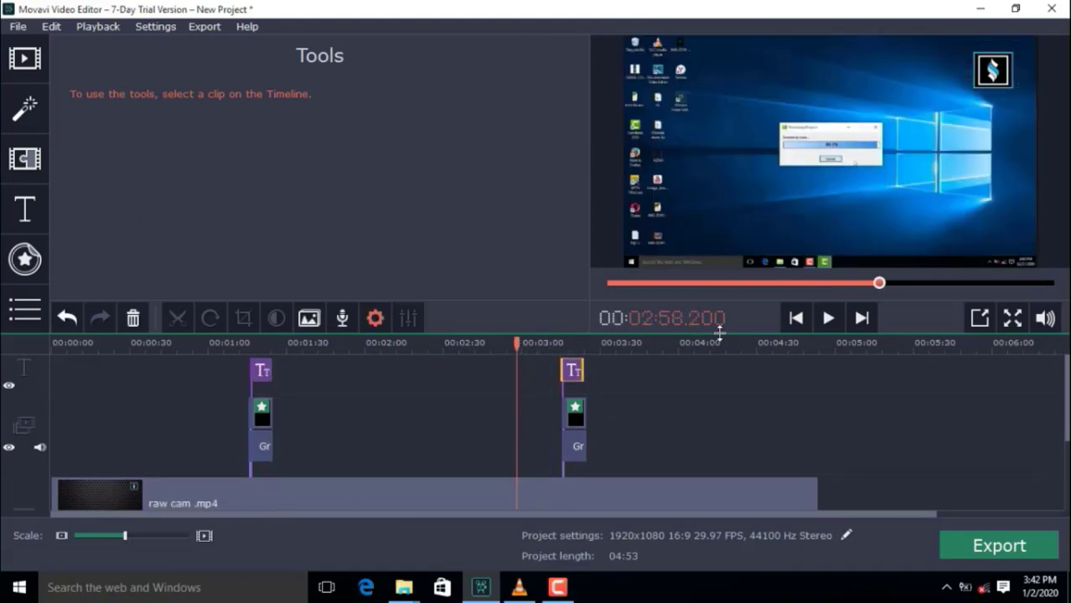
{"action": "left_click", "coordinate": [826, 318]}
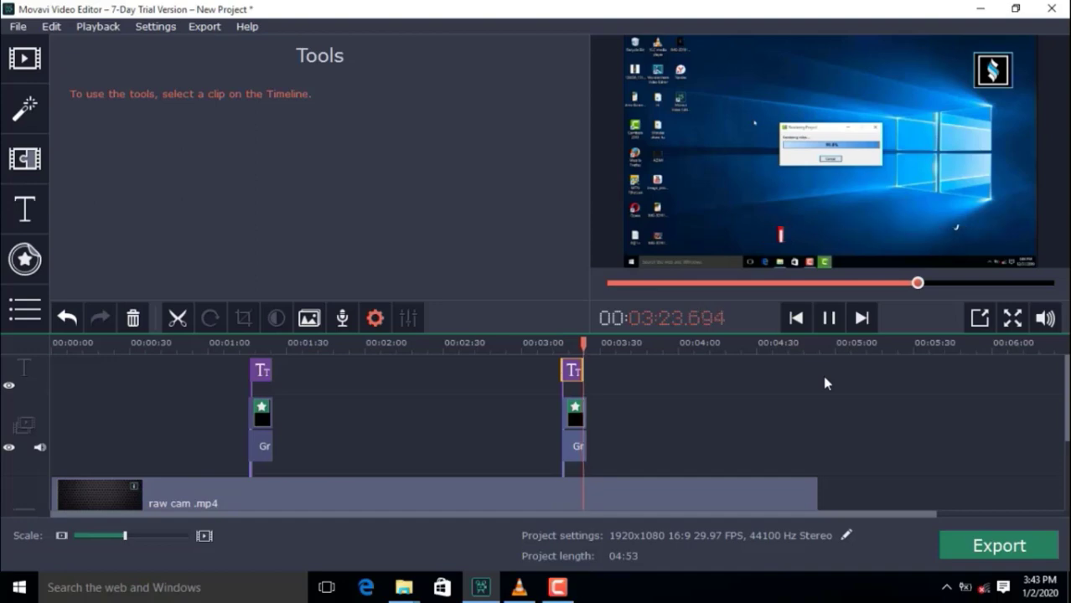
Trim the second URL title to end at 03:25.5 and replay that section to check it
{"action": "left_click", "coordinate": [828, 320]}
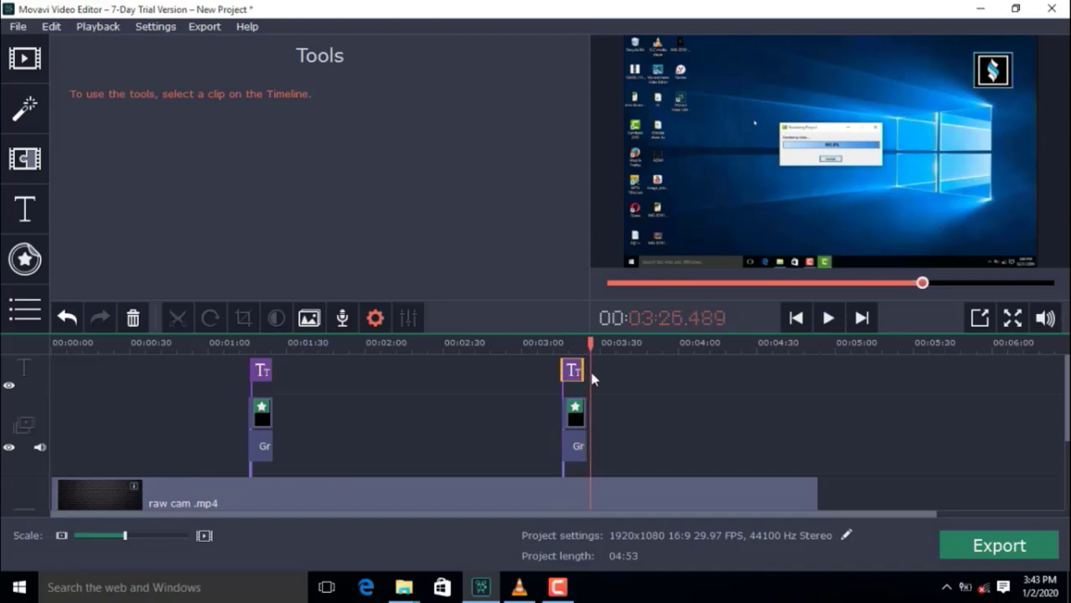
{"action": "left_click_drag", "start_coordinate": [588, 372], "coordinate": [590, 373]}
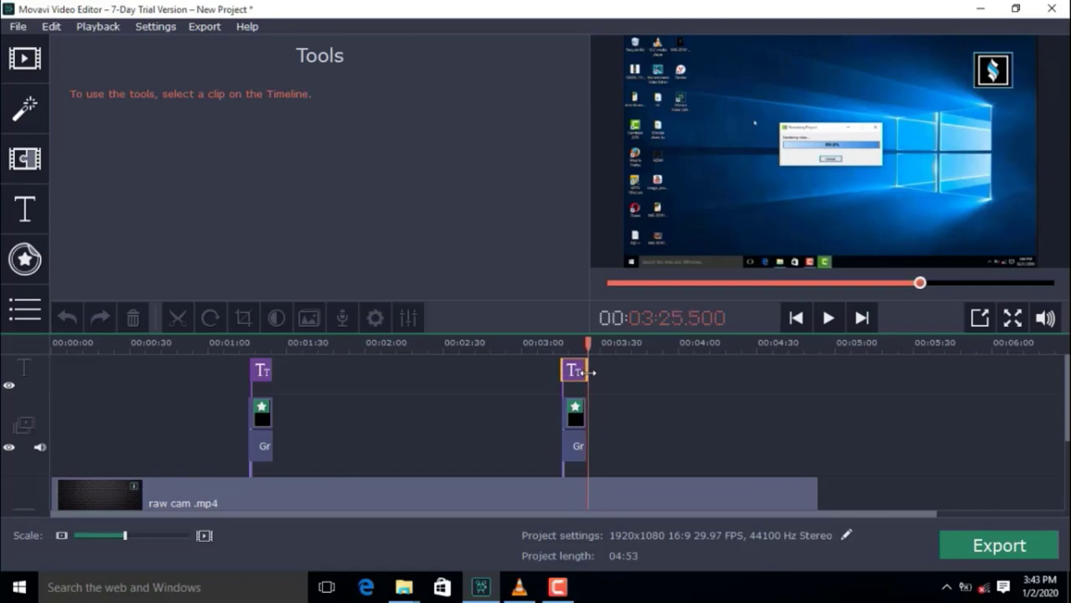
{"action": "left_click_drag", "start_coordinate": [587, 344], "coordinate": [559, 350]}
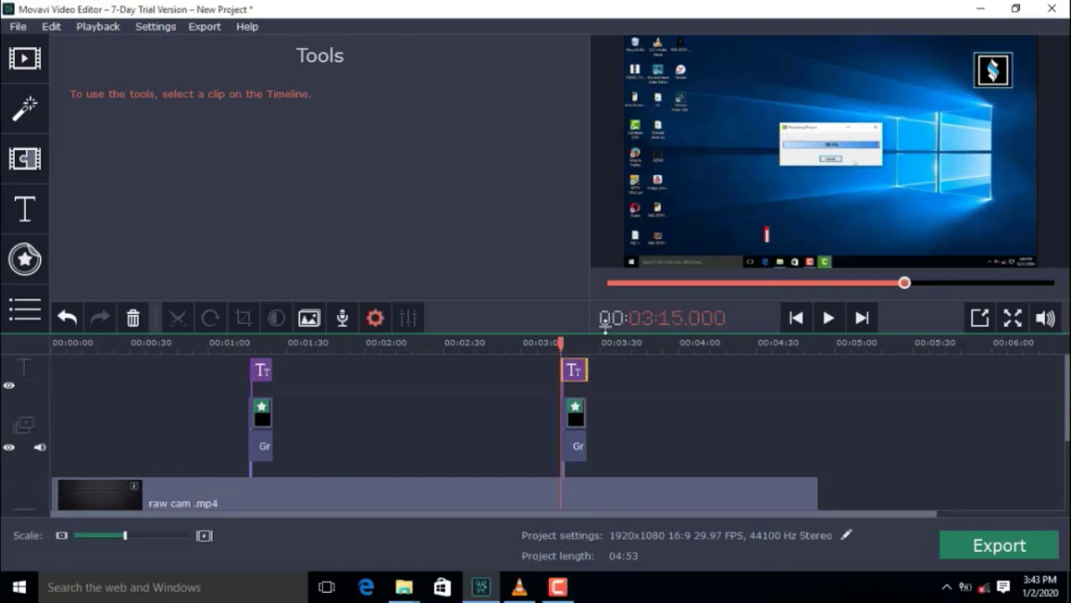
{"action": "left_click", "coordinate": [827, 320]}
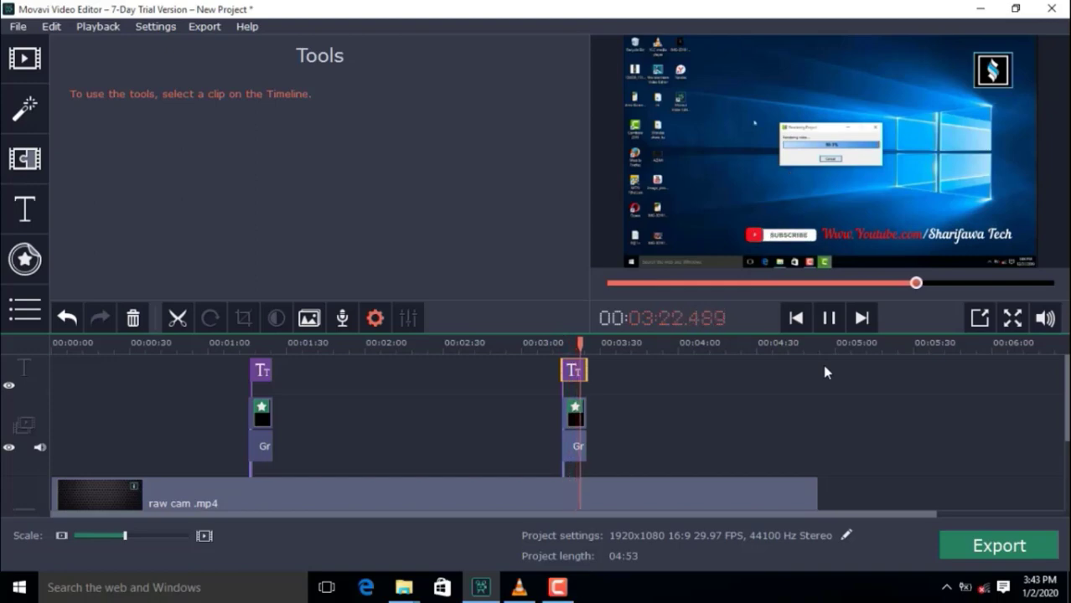
{"action": "left_click", "coordinate": [829, 323]}
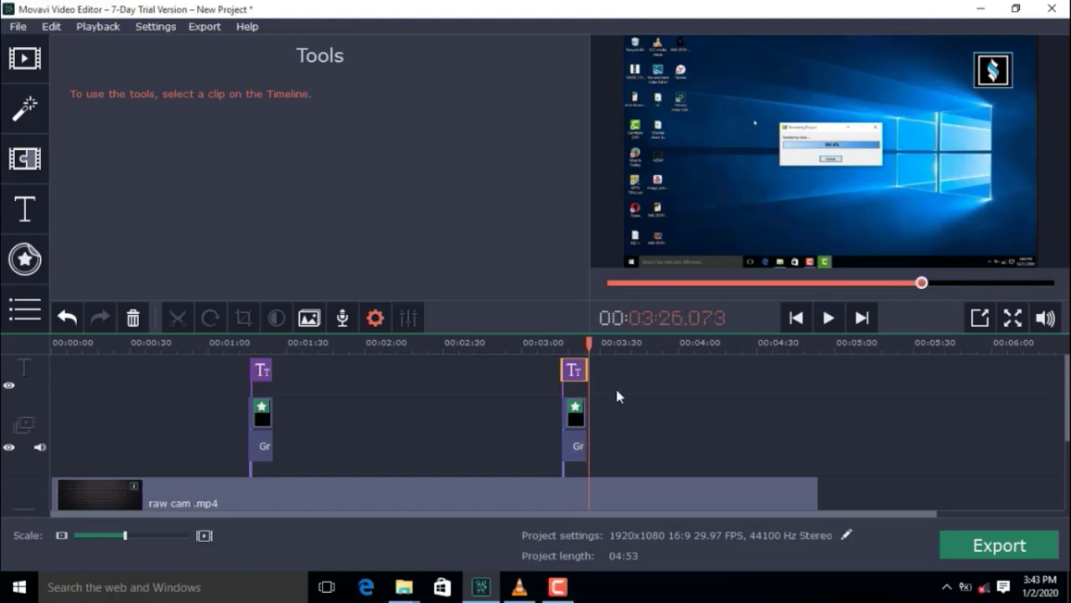
{"action": "left_click_drag", "start_coordinate": [589, 343], "coordinate": [231, 372]}
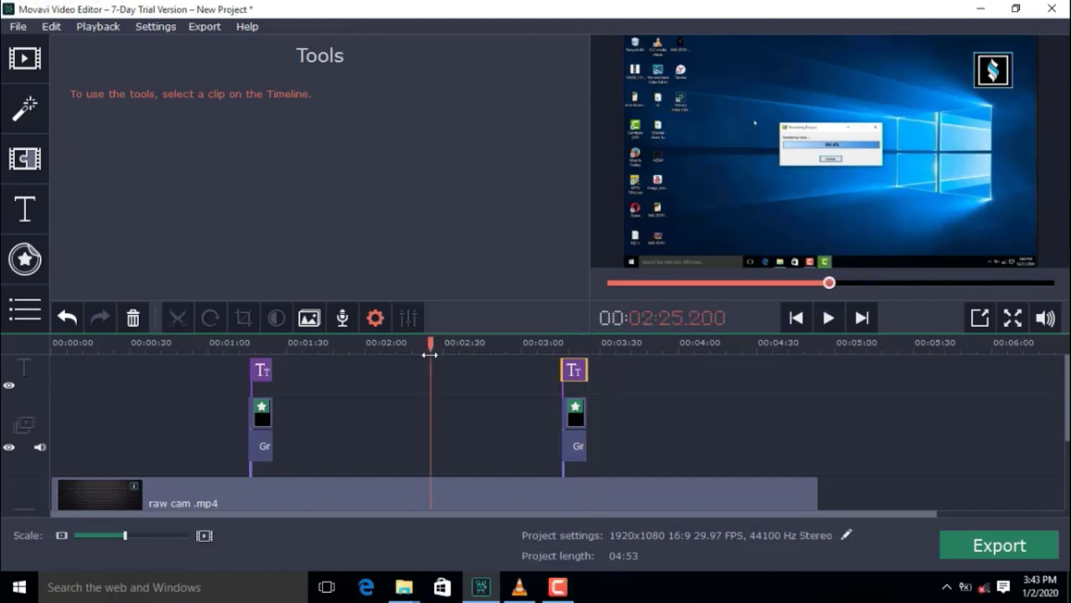
{"action": "left_click", "coordinate": [254, 373]}
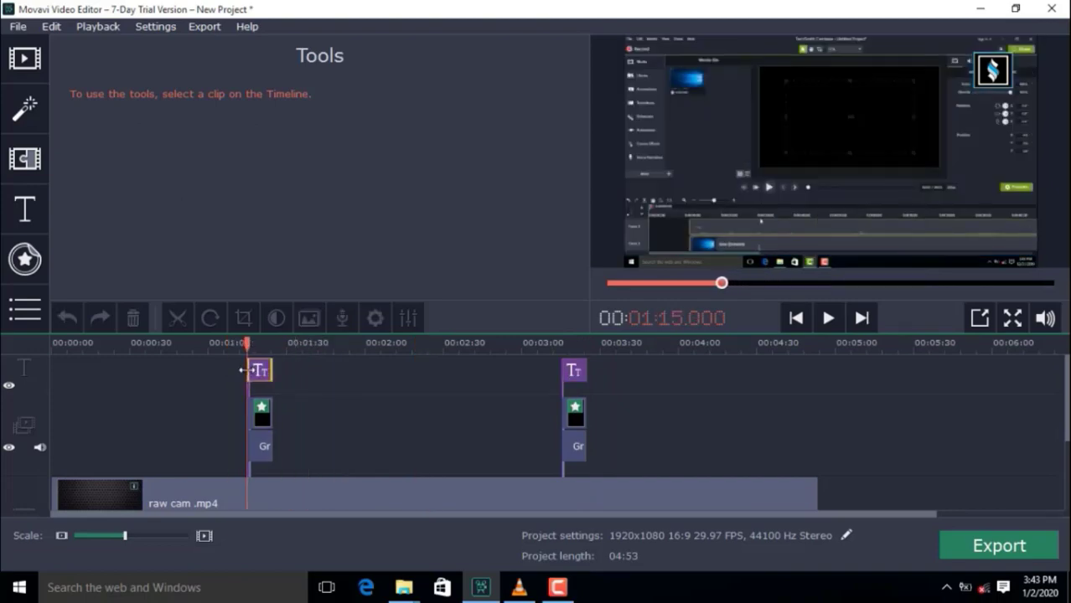
{"action": "left_click", "coordinate": [273, 370]}
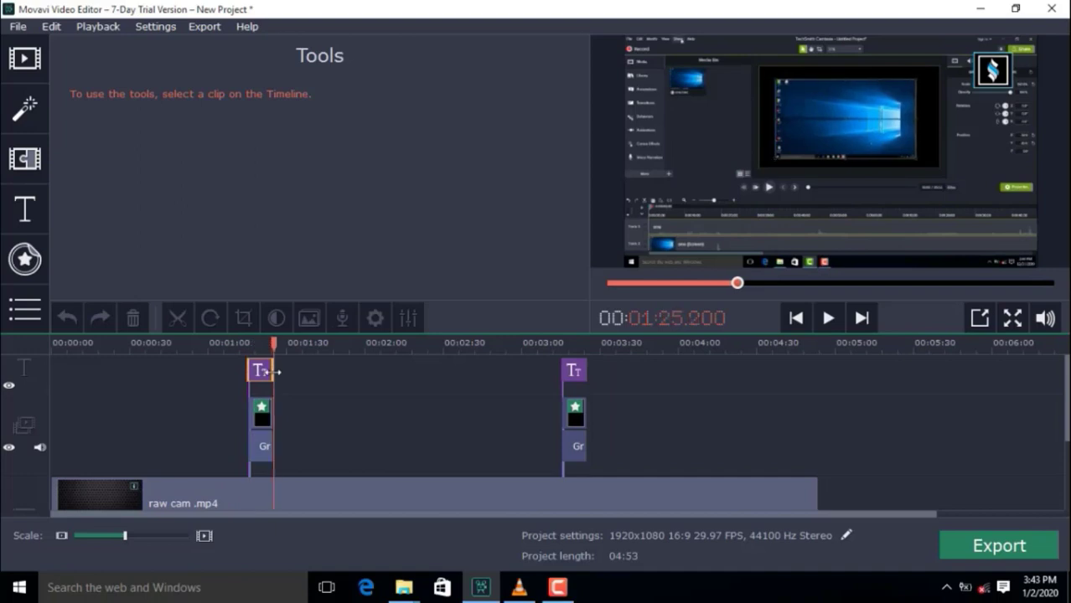
{"action": "left_click_drag", "start_coordinate": [272, 349], "coordinate": [245, 346]}
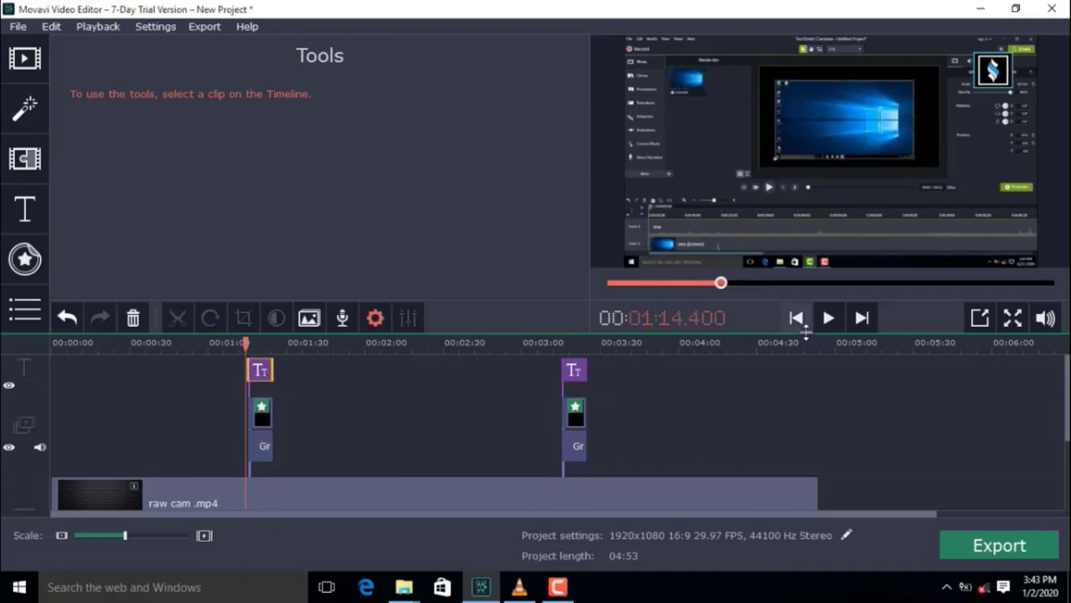
{"action": "left_click", "coordinate": [828, 318]}
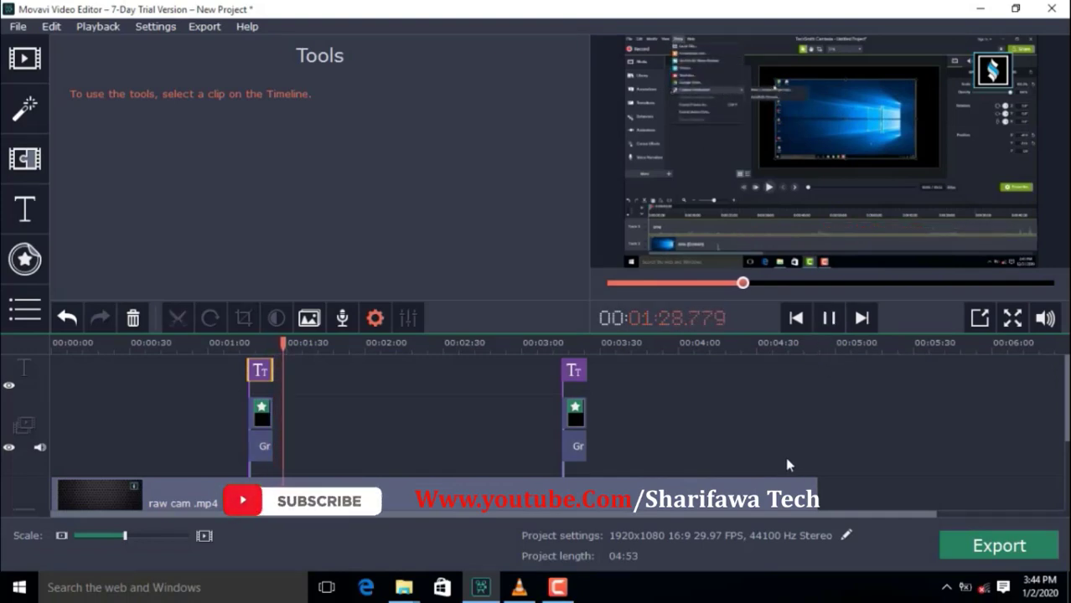
{"action": "left_click", "coordinate": [771, 283]}
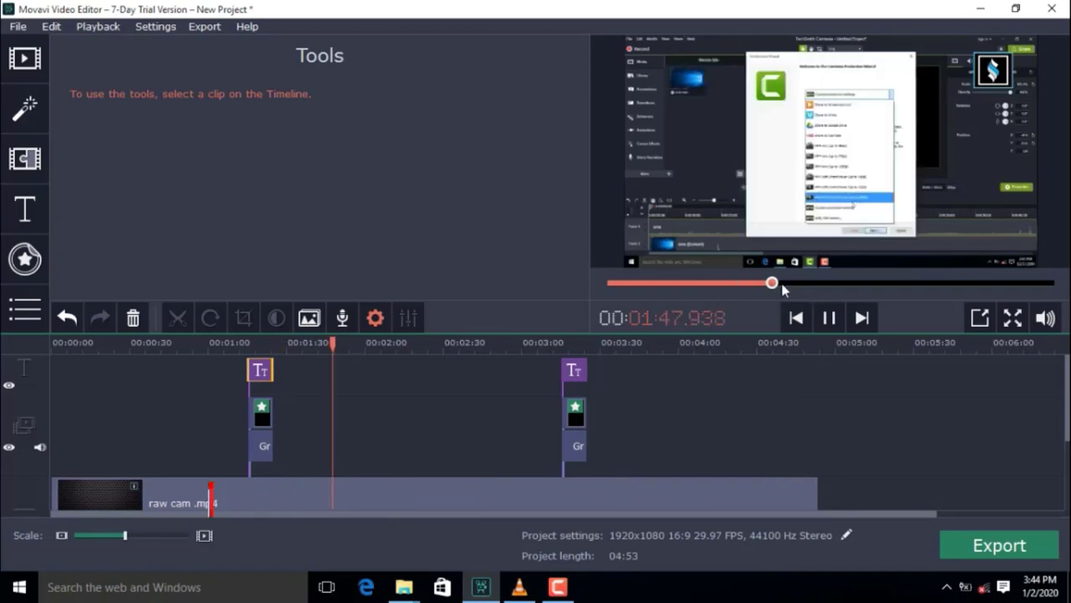
{"action": "left_click", "coordinate": [792, 283]}
{"action": "left_click", "coordinate": [811, 284]}
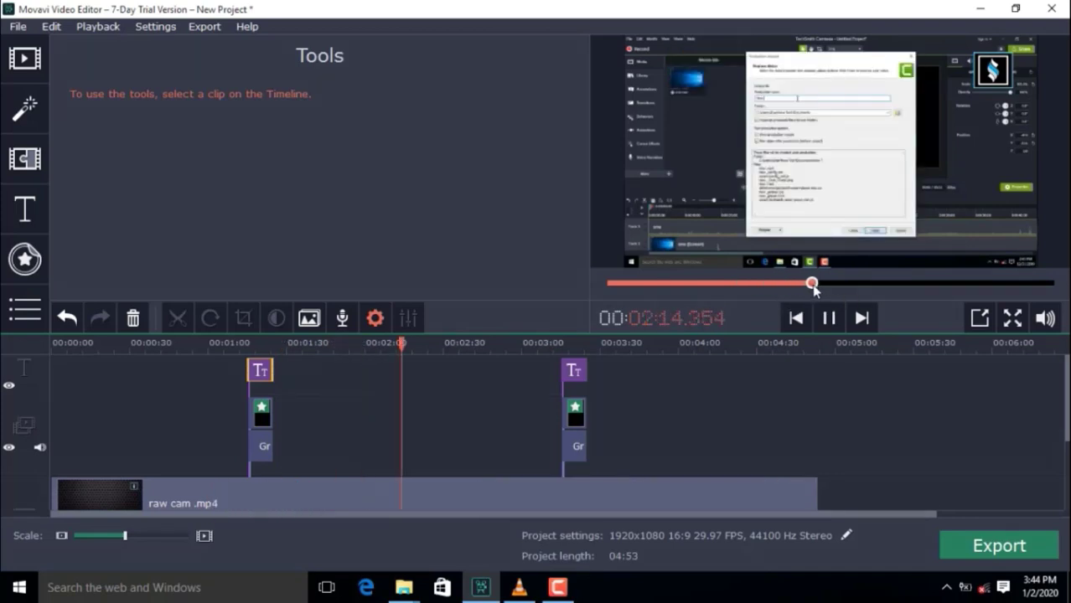
{"action": "left_click", "coordinate": [833, 283]}
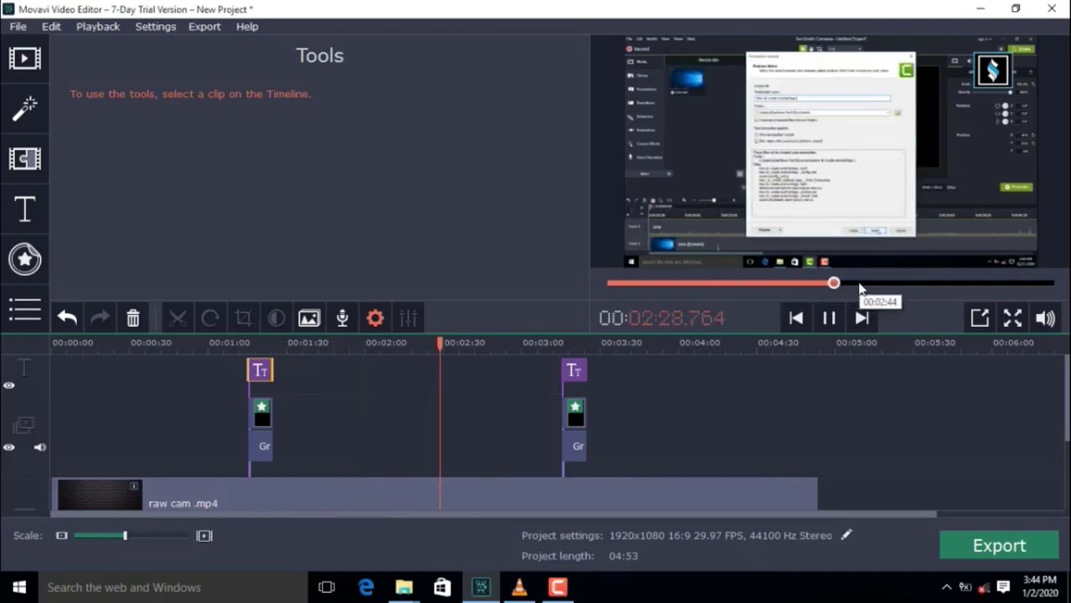
{"action": "left_click", "coordinate": [859, 283]}
{"action": "left_click", "coordinate": [881, 283]}
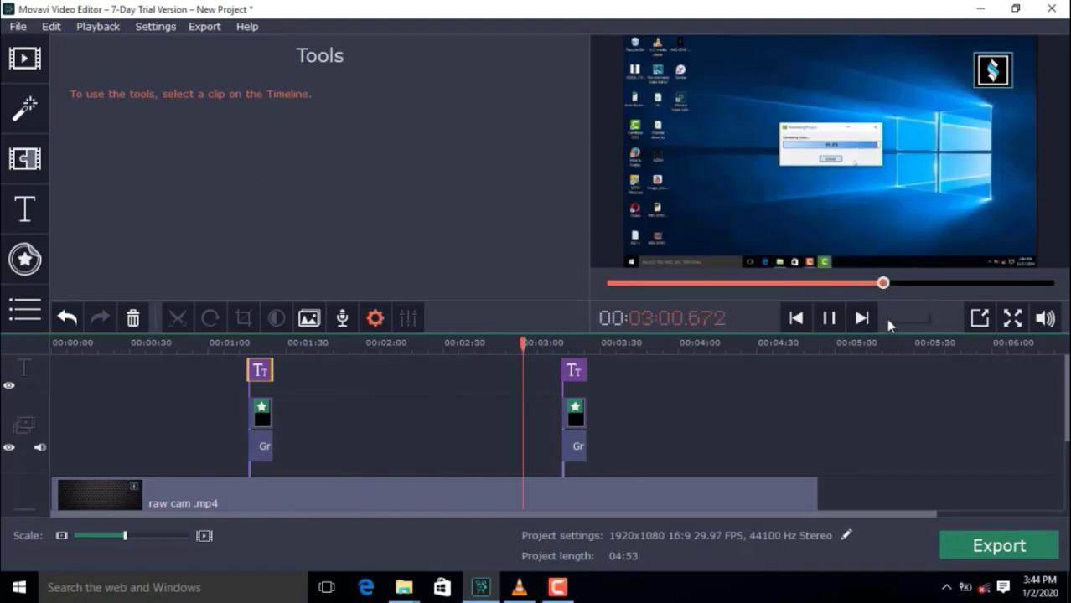
{"action": "left_click", "coordinate": [910, 285]}
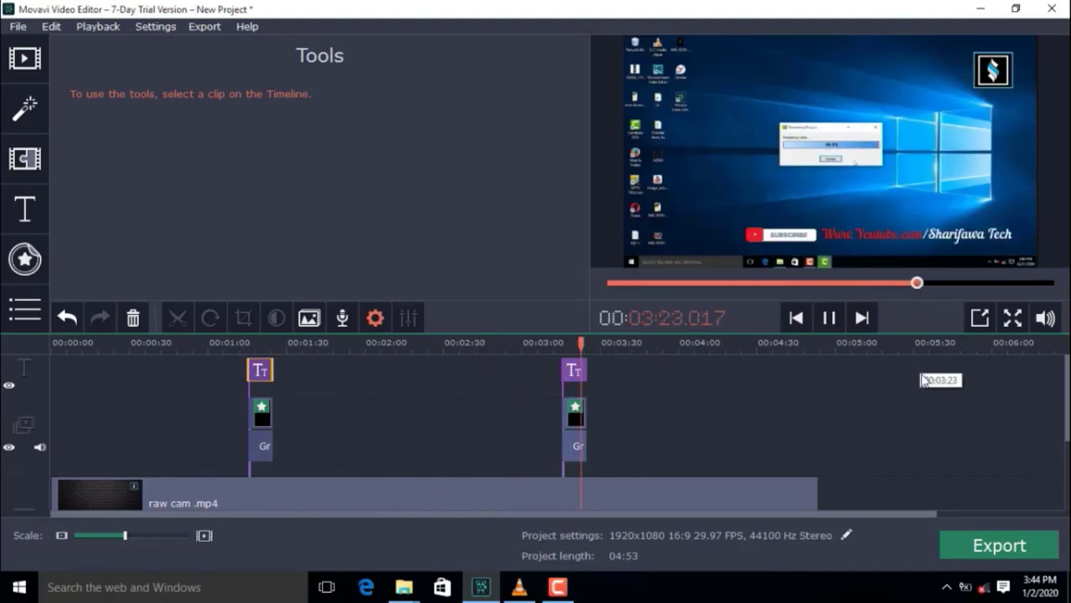
{"action": "left_click", "coordinate": [868, 284]}
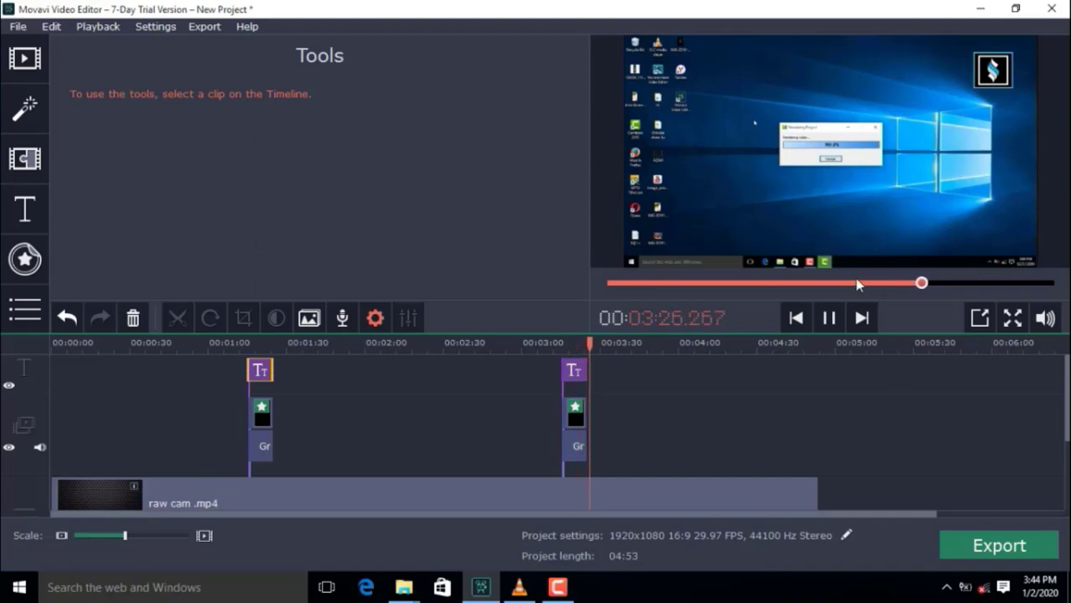
{"action": "left_click", "coordinate": [832, 323]}
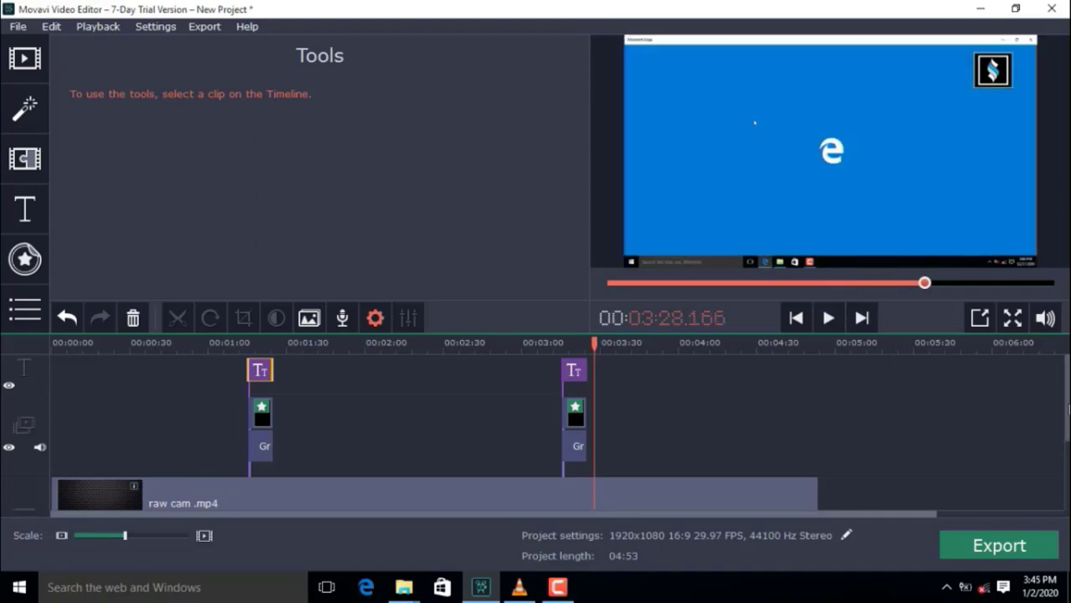
{"action": "mouse_move", "coordinate": [1067, 400]}
{"action": "left_mouse_down"}
{"action": "mouse_move", "coordinate": [1064, 446]}
{"action": "mouse_move", "coordinate": [1058, 393]}
{"action": "left_mouse_up"}
{"action": "left_click_drag", "start_coordinate": [595, 347], "coordinate": [47, 371]}
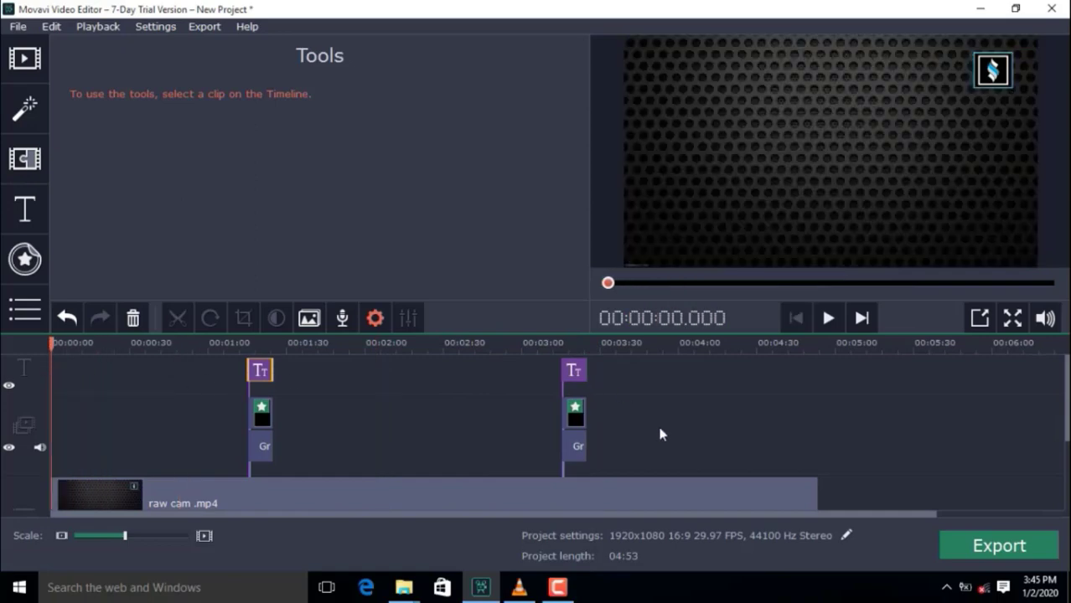
Open the Export settings for an MP4 H.264 video named 'third lower social media'
{"action": "left_click", "coordinate": [1003, 543]}
{"action": "type", "text": "third lower social media"}
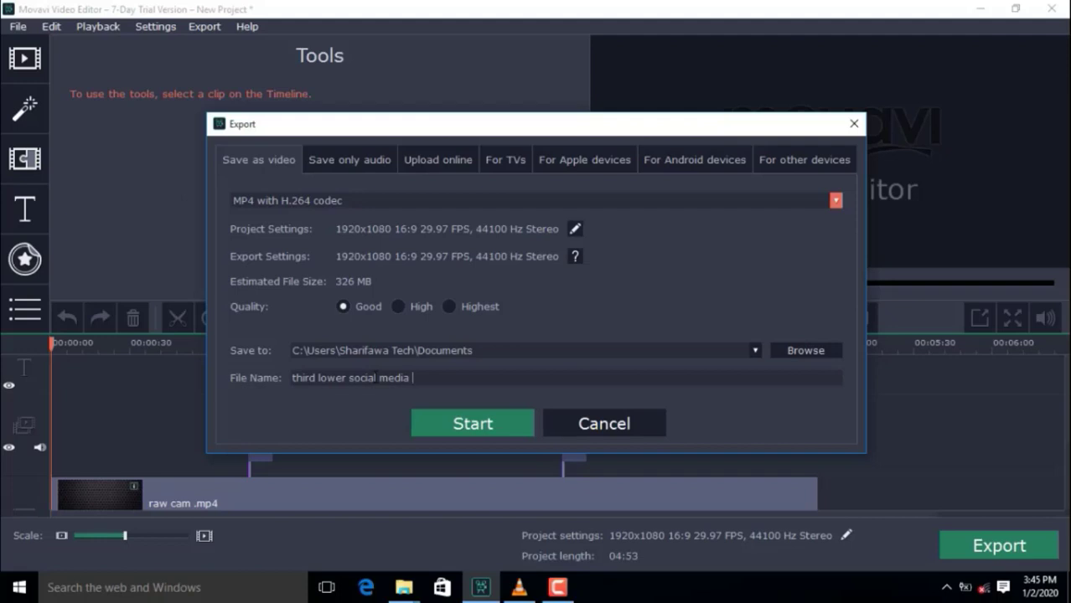
Start saving the MP4 export and bring up the screen recorder panel
{"action": "left_click", "coordinate": [459, 423]}
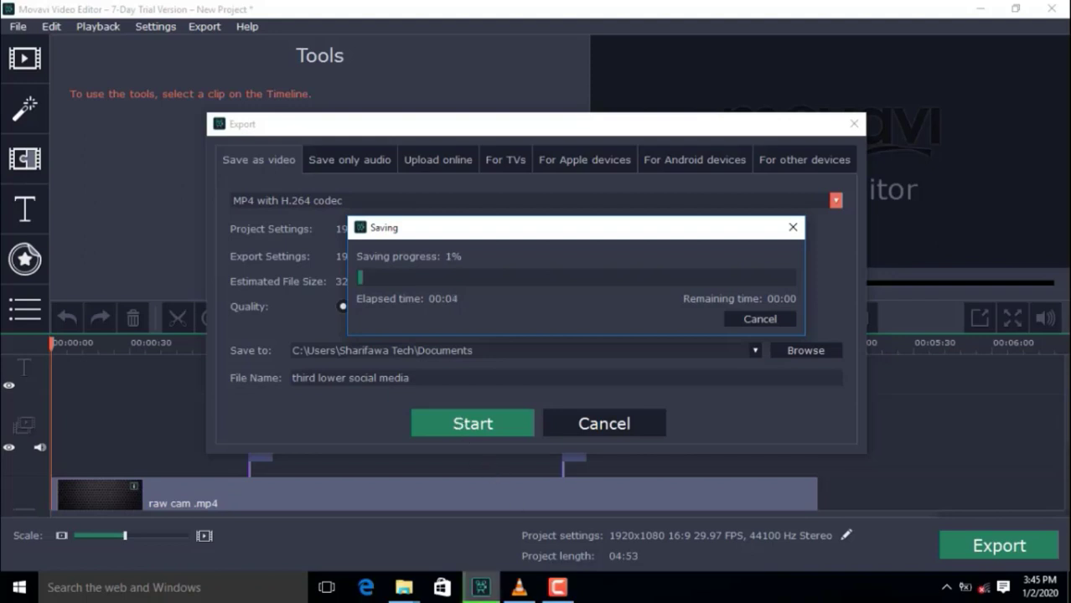
{"action": "left_click", "coordinate": [569, 597]}
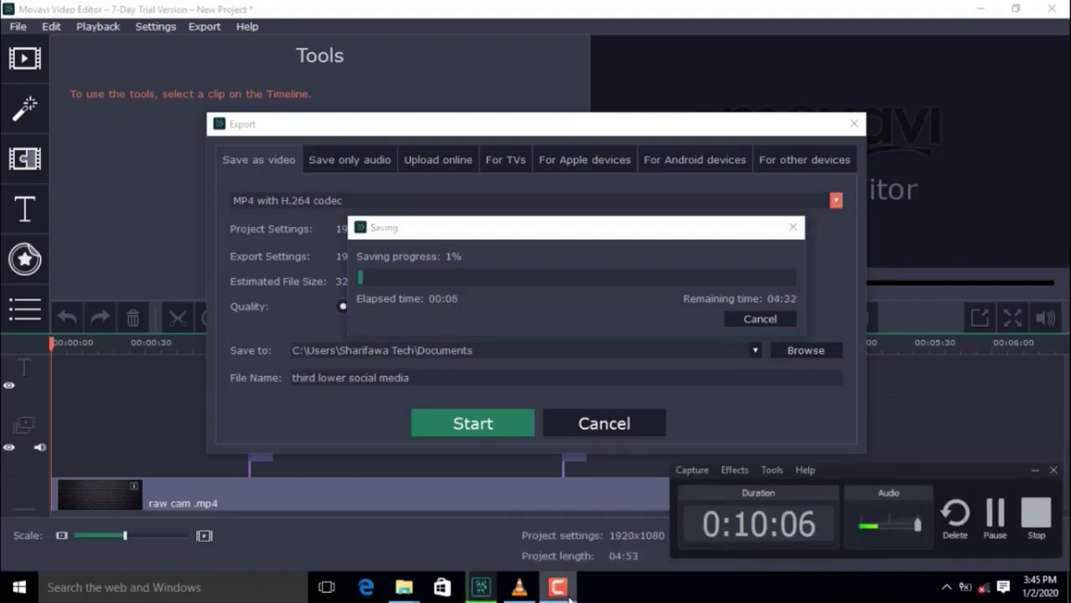
Stop the screen recording while the MP4 export keeps running
{"action": "left_click", "coordinate": [1023, 521]}
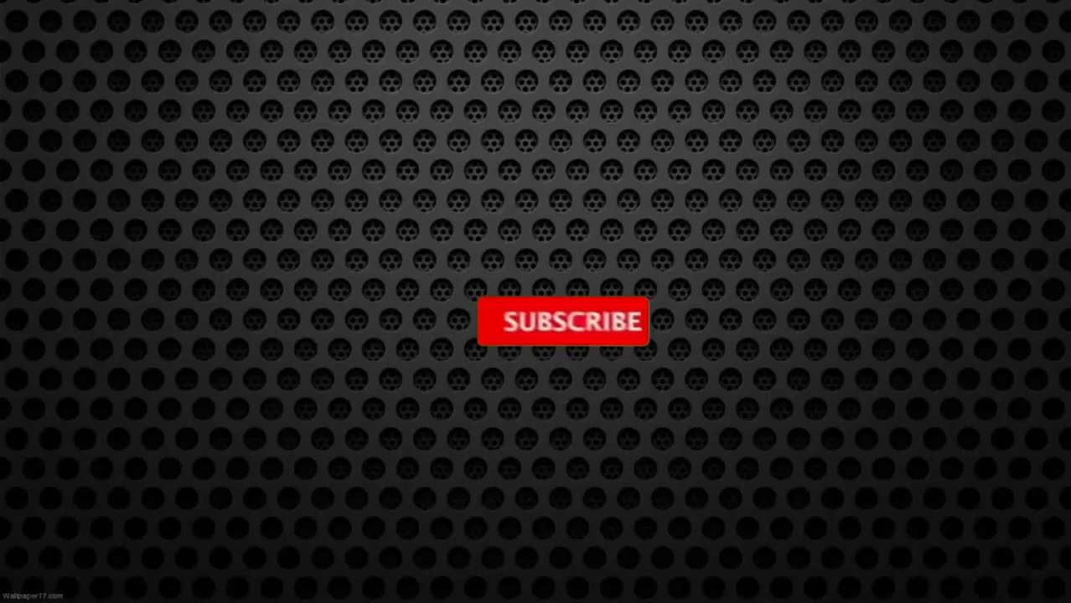